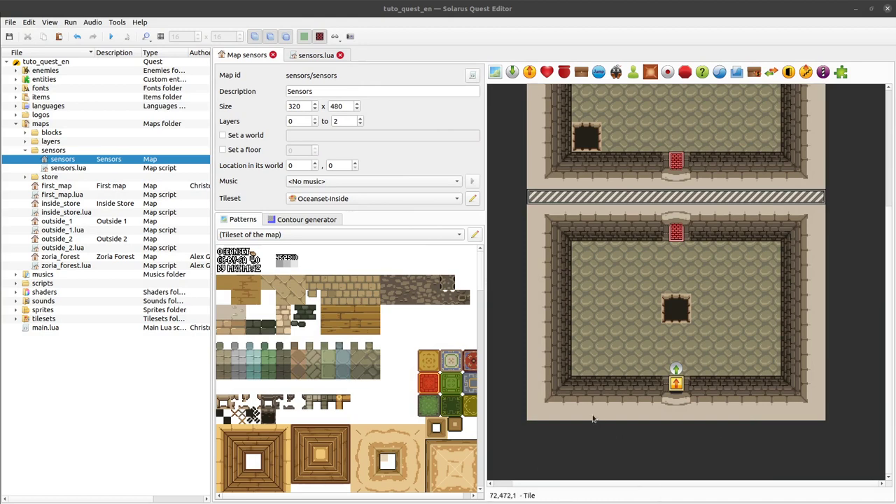
Step: Place a sensor in the lower room, stretch it across the floor to about 224 by 16 below the north door, and save the map
{"action": "left_click_drag", "start_coordinate": [484, 266], "coordinate": [414, 270]}
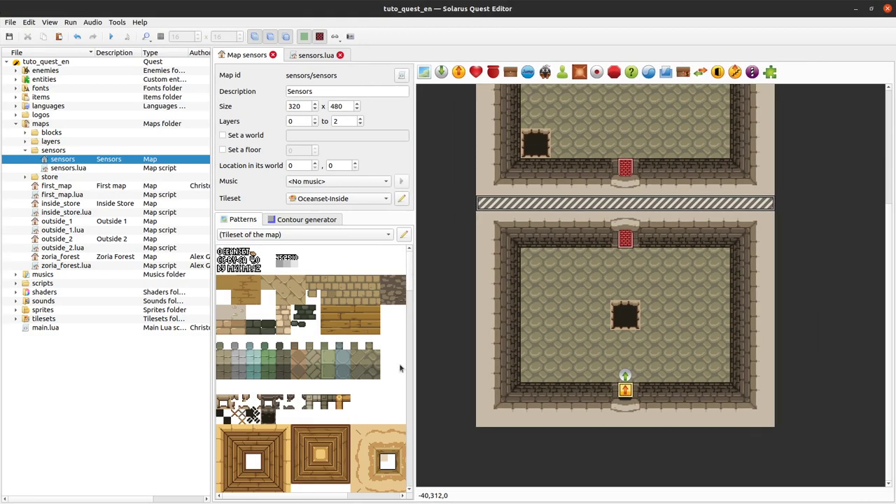
{"action": "left_click", "coordinate": [631, 73]}
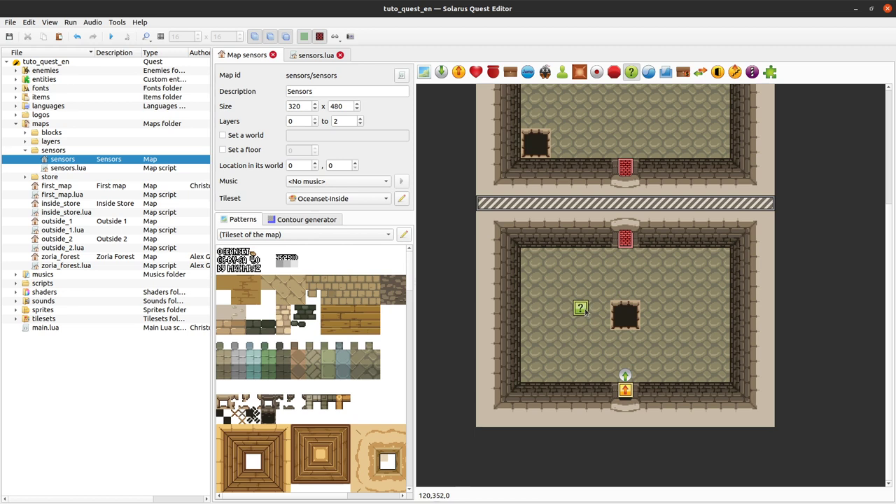
{"action": "left_click", "coordinate": [607, 313]}
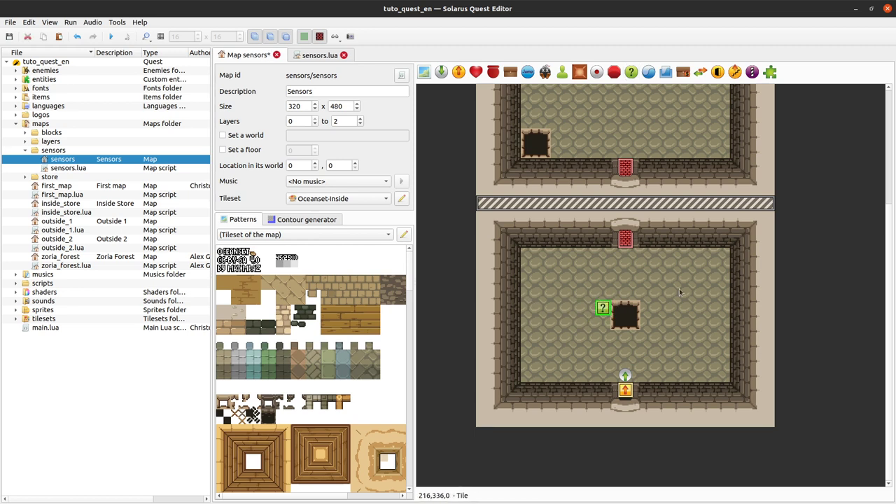
{"action": "left_click_drag", "start_coordinate": [602, 307], "coordinate": [721, 266]}
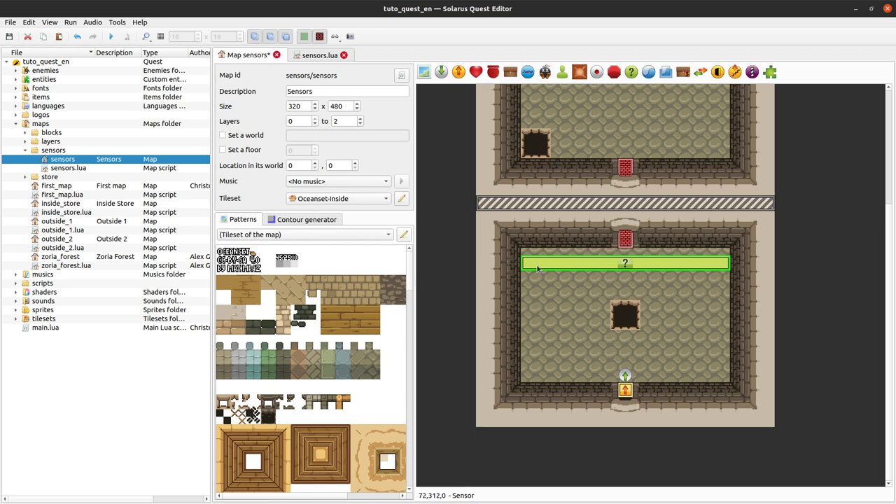
{"action": "left_click", "coordinate": [484, 272]}
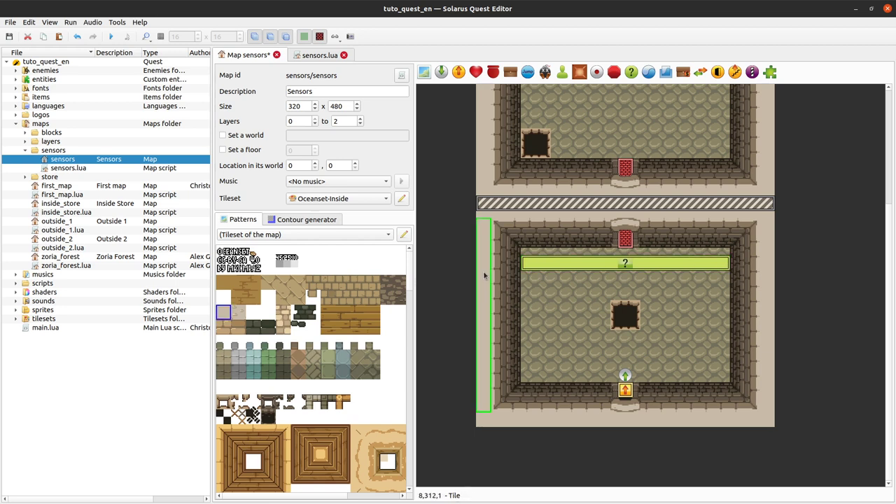
{"action": "left_click", "coordinate": [527, 263]}
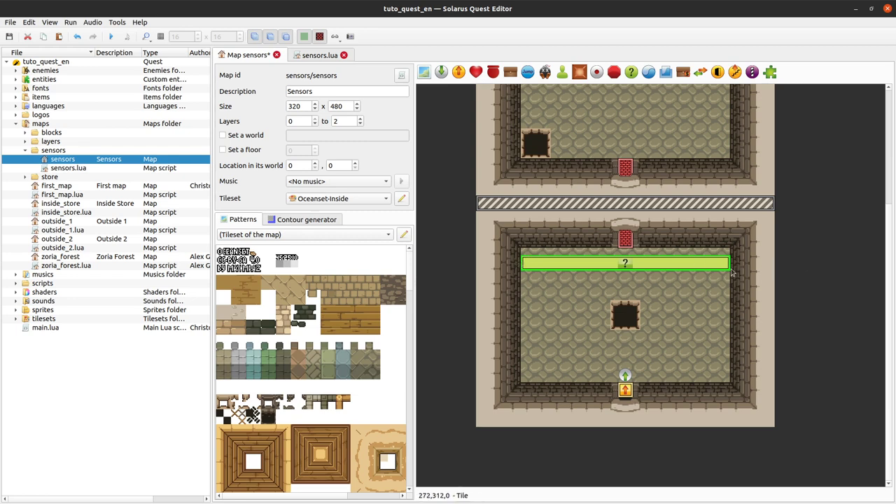
{"action": "key", "text": "ctrl+s"}
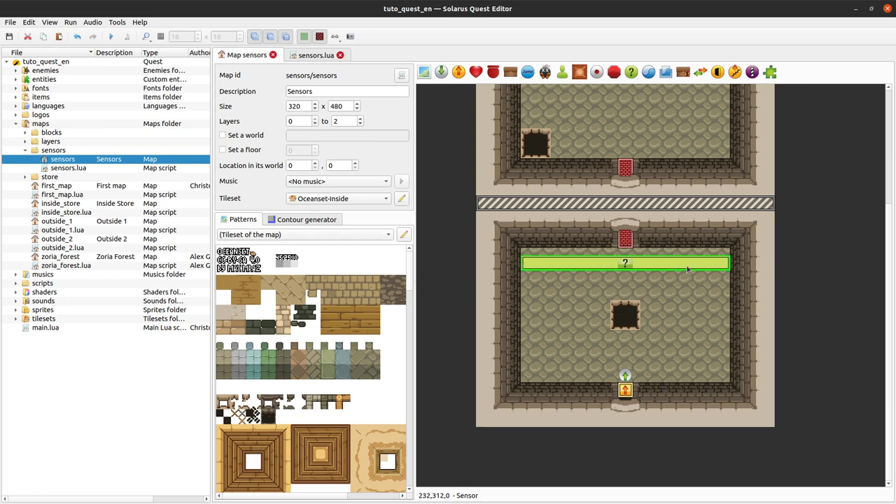
Step: Name the new sensor "sensor" and save the map
{"action": "double_click", "coordinate": [624, 263]}
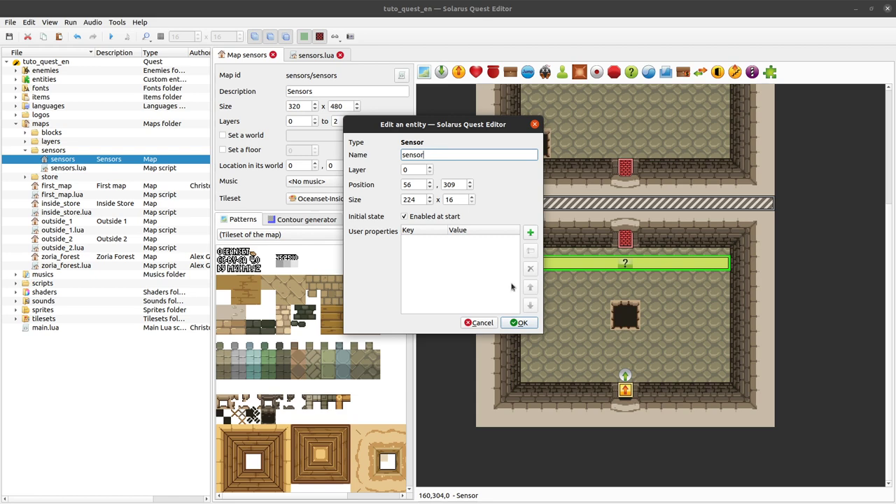
{"action": "left_click", "coordinate": [532, 322]}
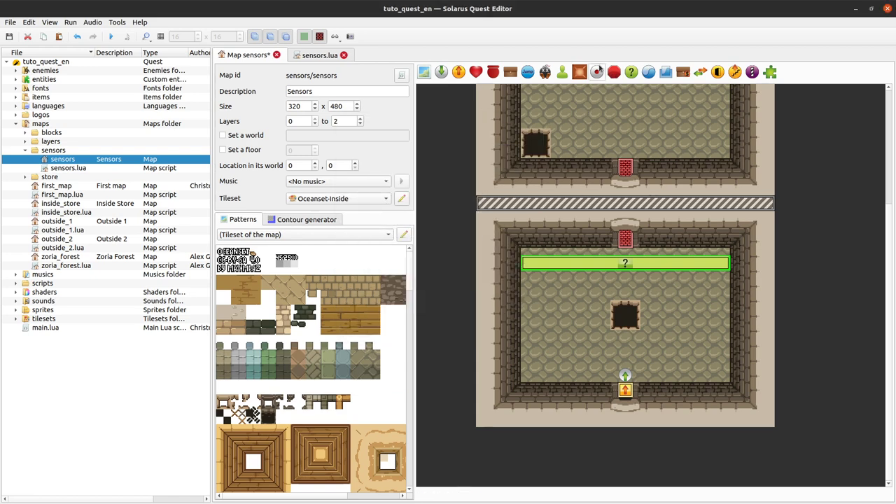
{"action": "key", "text": "ctrl+s"}
Step: In sensors.lua, write an empty function sensor:on_activated() closed with end, leaving blank lines for its body
{"action": "left_click", "coordinate": [302, 56]}
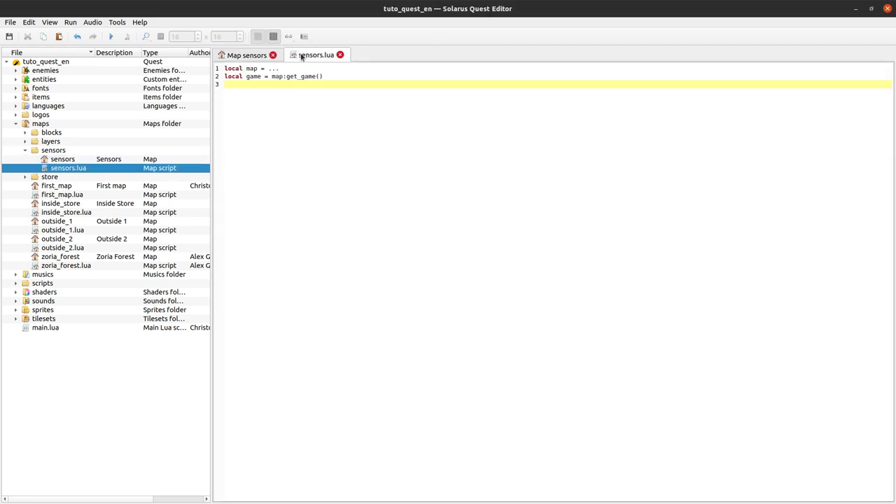
{"action": "key", "text": "Return"}
{"action": "type", "text": "function sensor:on_acti"}
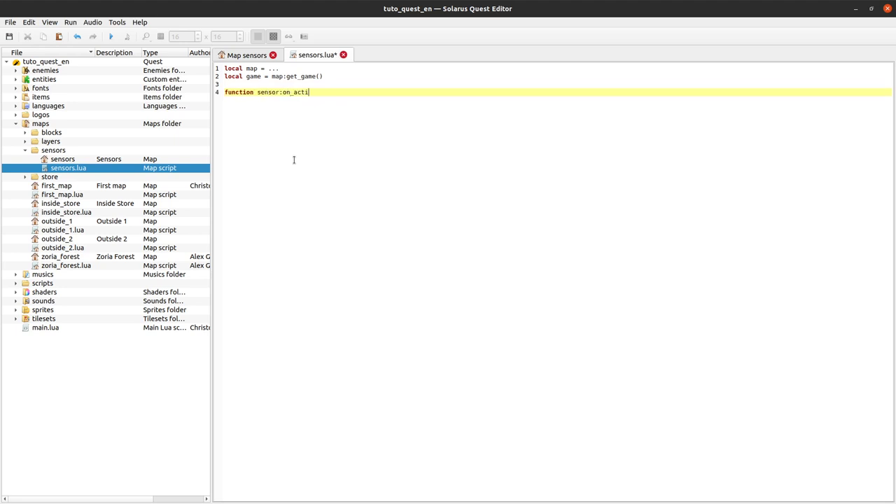
{"action": "type", "text": "vated()"}
{"action": "key", "text": "Return"}
{"action": "key", "text": "Return"}
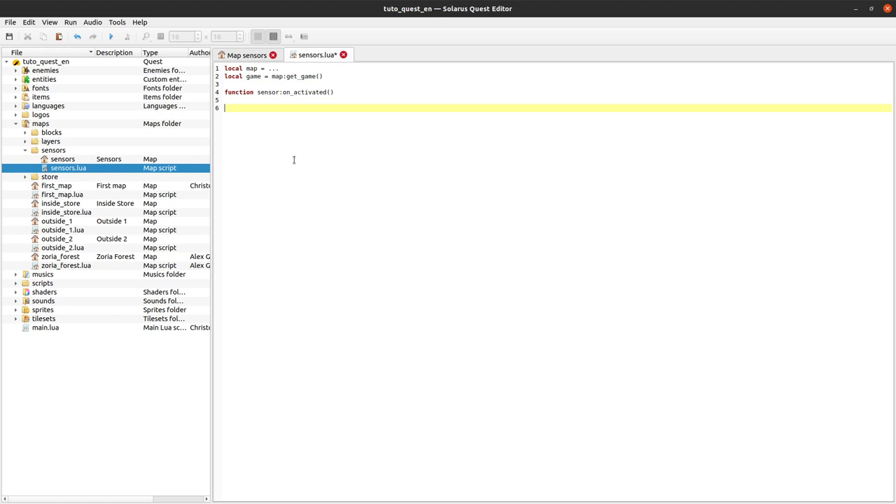
{"action": "key", "text": "Return"}
{"action": "key", "text": "Up"}
{"action": "key", "text": "Up"}
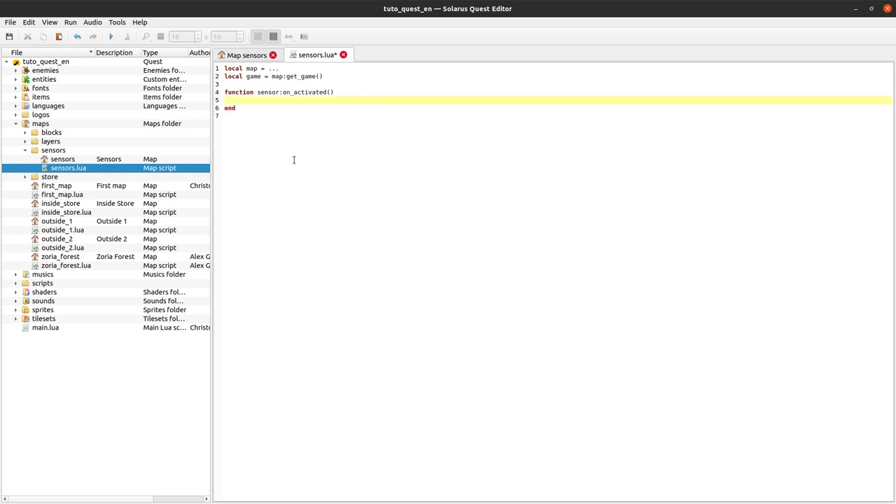
{"action": "key", "text": "Return"}
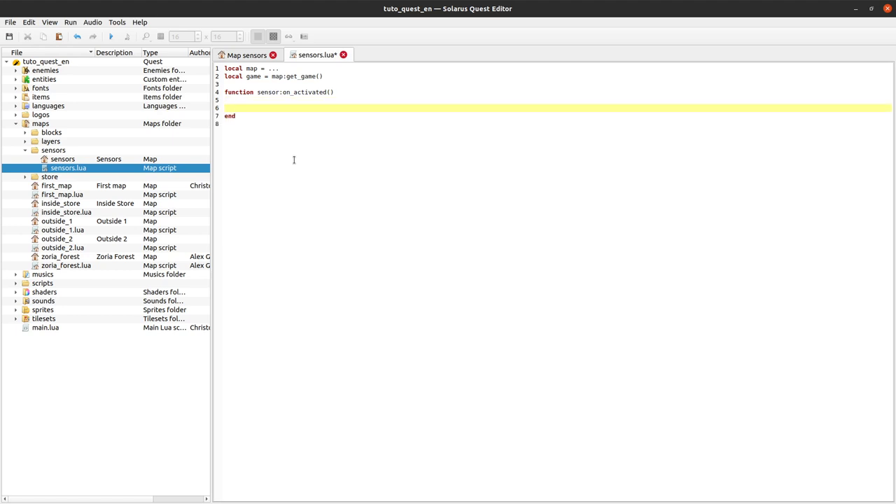
Step: Add hero:set_position(from_outside:get_position()) inside the sensor function, copying the entrance destination's name from the map, and save the script
{"action": "left_click", "coordinate": [260, 56]}
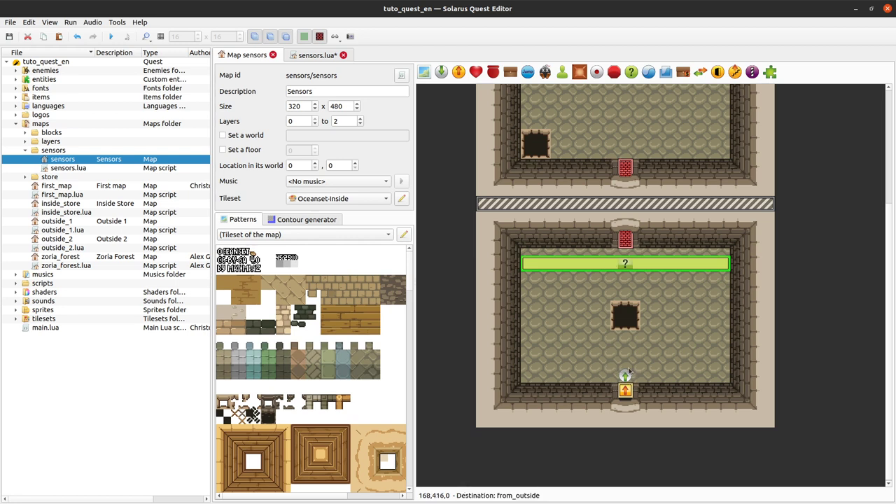
{"action": "left_click", "coordinate": [312, 55]}
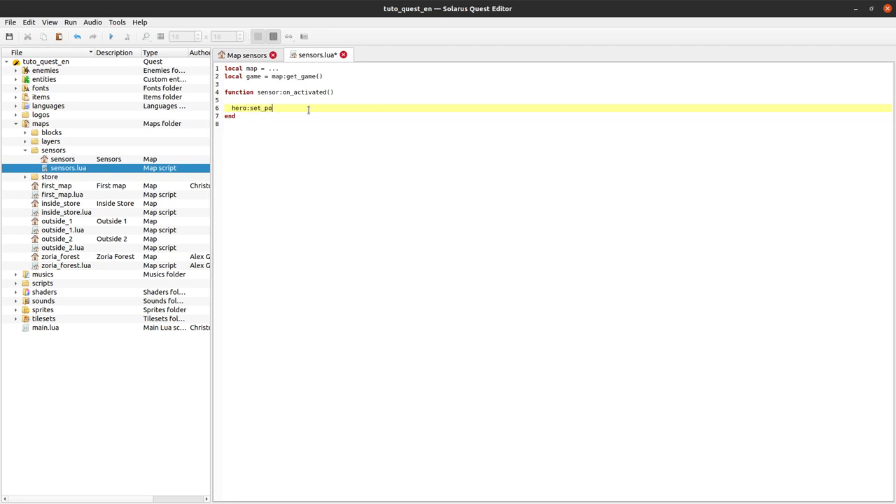
{"action": "left_click", "coordinate": [246, 54]}
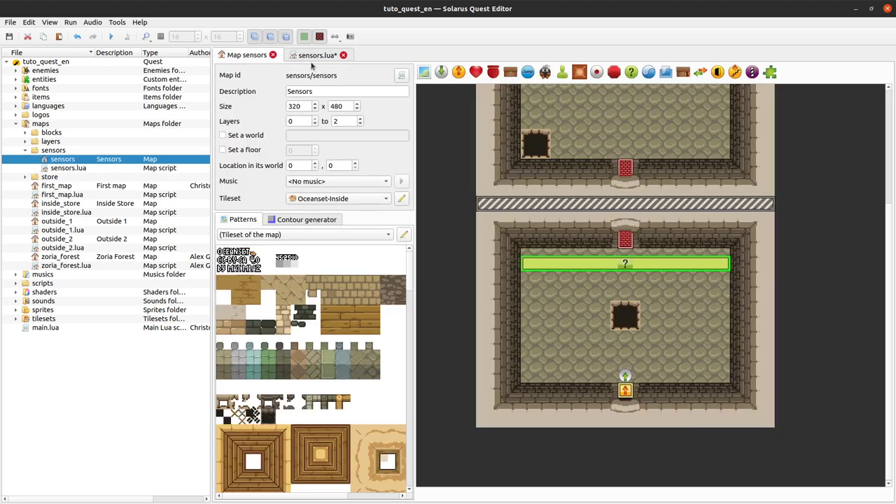
{"action": "double_click", "coordinate": [625, 375]}
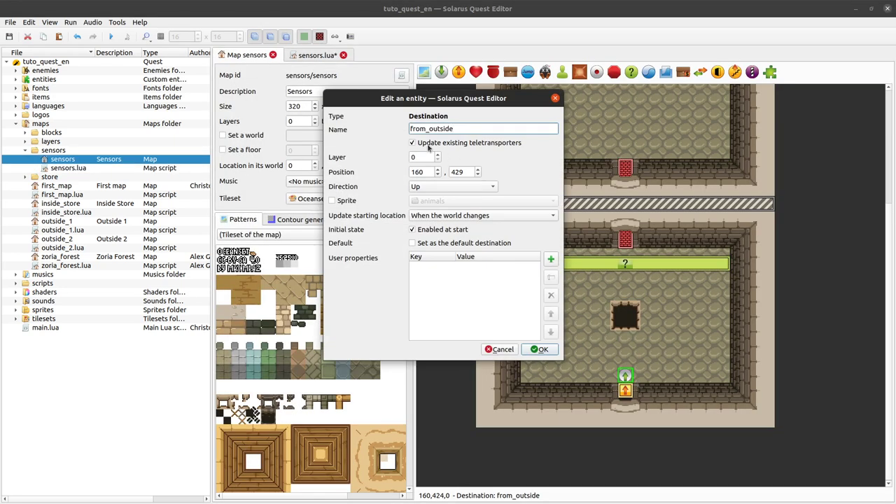
{"action": "double_click", "coordinate": [443, 128]}
{"action": "key", "text": "ctrl+c"}
{"action": "left_click", "coordinate": [502, 349]}
{"action": "left_click", "coordinate": [316, 55]}
{"action": "key", "text": "ctrl+v"}
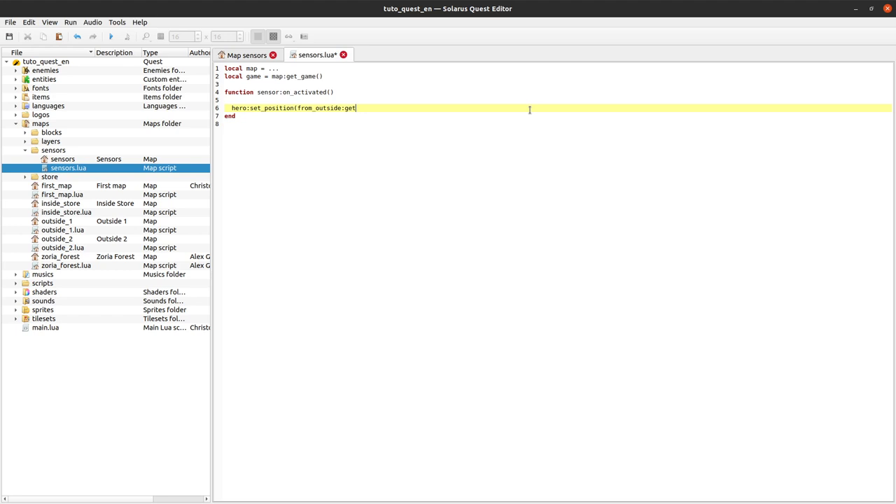
{"action": "key", "text": "ctrl+s"}
Step: Return to the sensors map, run the quest to check where the hero starts, and close the game
{"action": "scroll", "coordinate": [308, 57], "scroll_direction": "up", "scroll_amount": 1}
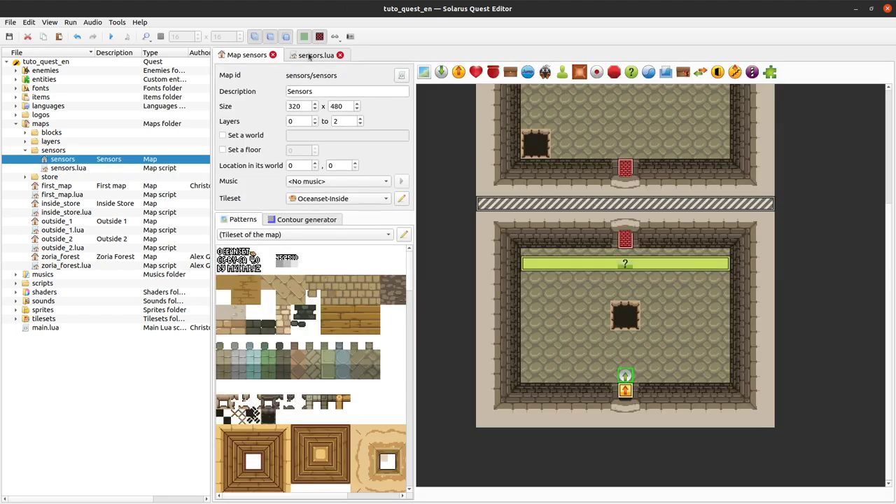
{"action": "left_click", "coordinate": [110, 36]}
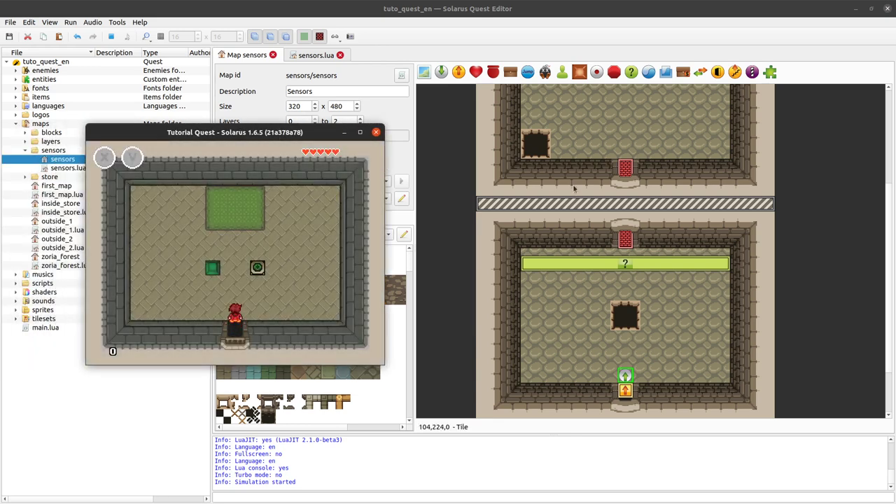
{"action": "left_click", "coordinate": [376, 132]}
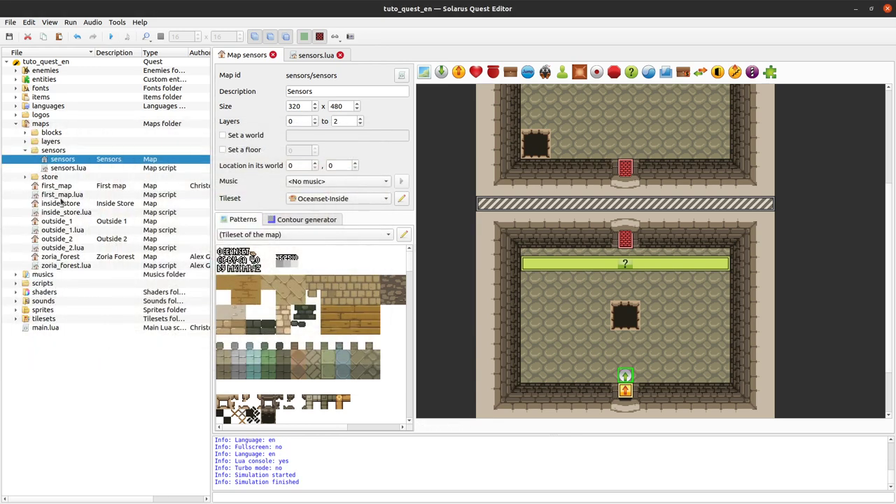
Step: Set the starting location in scripts/initial_game.lua to "sensors/sensors", then save and close the script
{"action": "left_click", "coordinate": [16, 283]}
{"action": "double_click", "coordinate": [62, 327]}
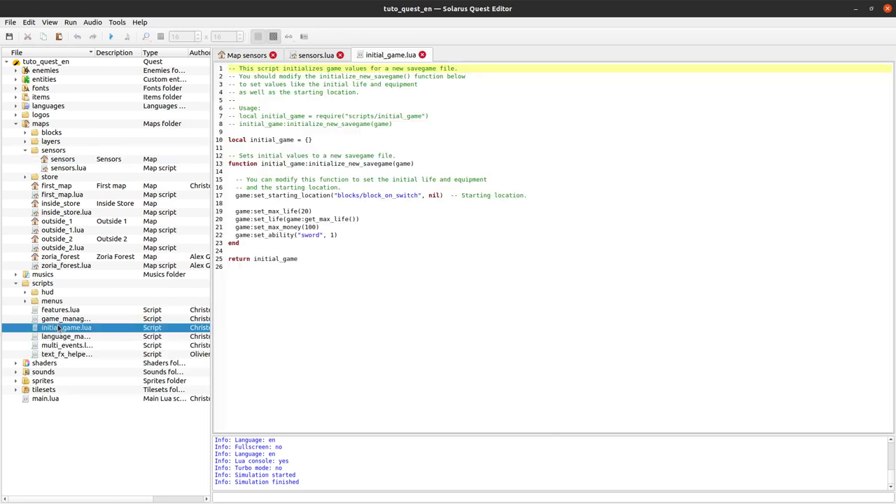
{"action": "left_click", "coordinate": [347, 200]}
{"action": "double_click", "coordinate": [347, 196]}
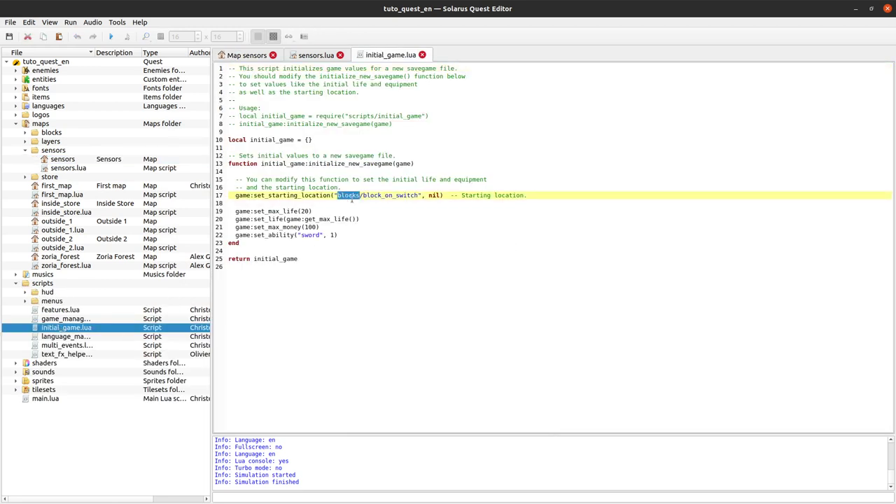
{"action": "type", "text": "sensors/"}
{"action": "key", "text": "ctrl+shift+Right"}
{"action": "type", "text": "sen"}
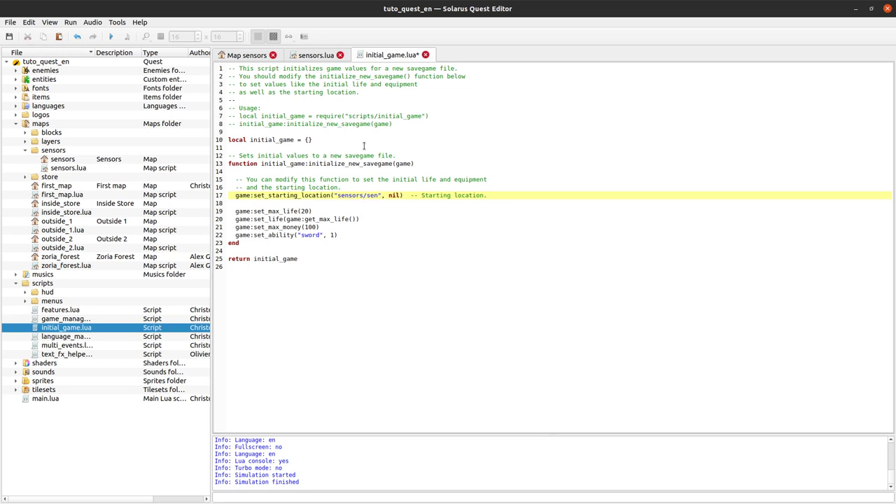
{"action": "type", "text": "sors"}
{"action": "key", "text": "ctrl+s"}
{"action": "key", "text": "ctrl+w"}
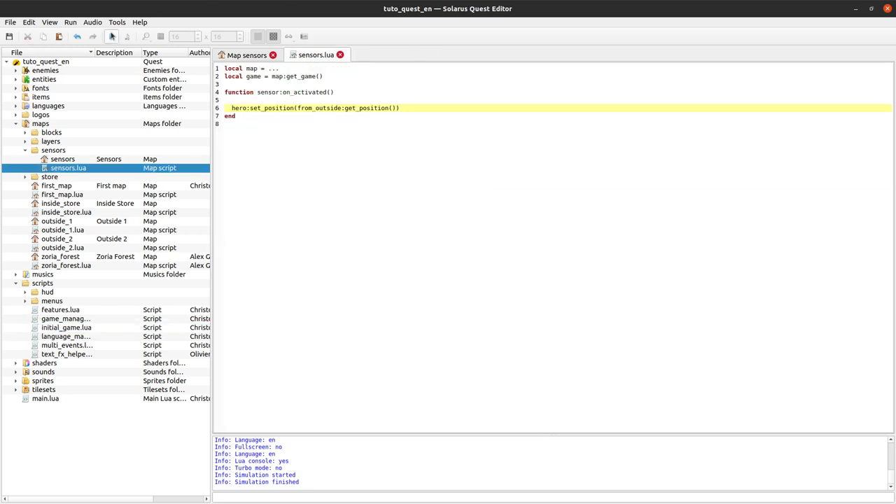
Step: Run the quest from the sensors map, walk the hero up into the sensor area to test it, and close the game
{"action": "left_click", "coordinate": [247, 58]}
{"action": "left_click", "coordinate": [111, 36]}
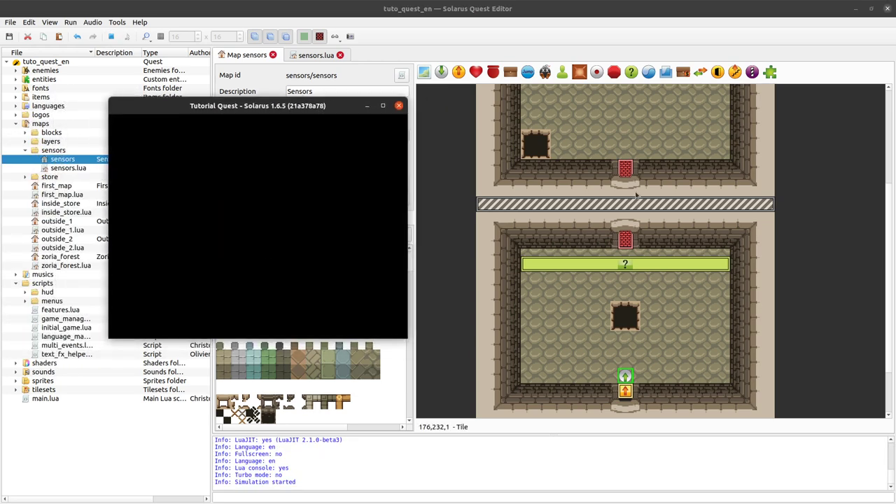
{"action": "key", "text": "Up"}
{"action": "key", "text": "Left"}
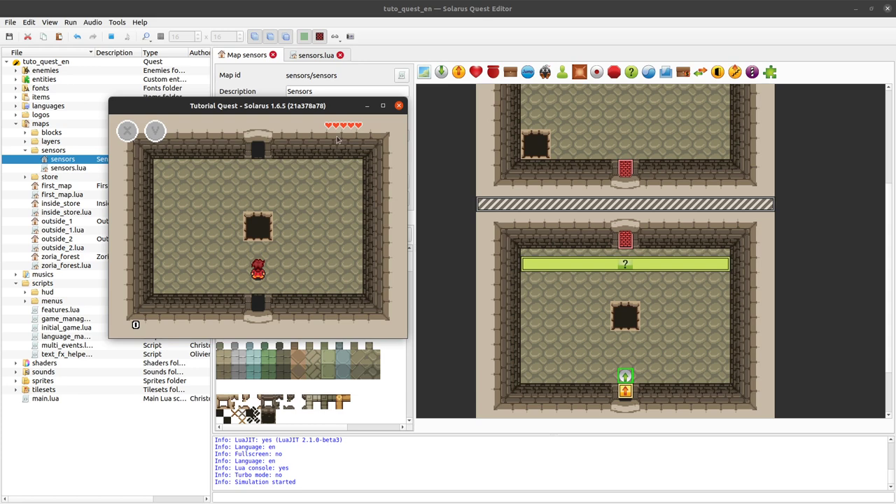
{"action": "key", "text": "Up"}
{"action": "key", "text": "Right"}
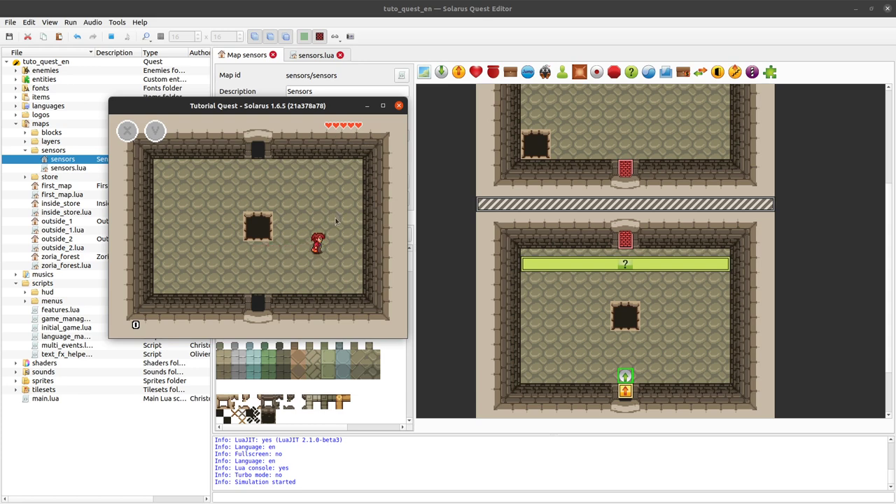
{"action": "key", "text": "Up"}
{"action": "key", "text": "Down"}
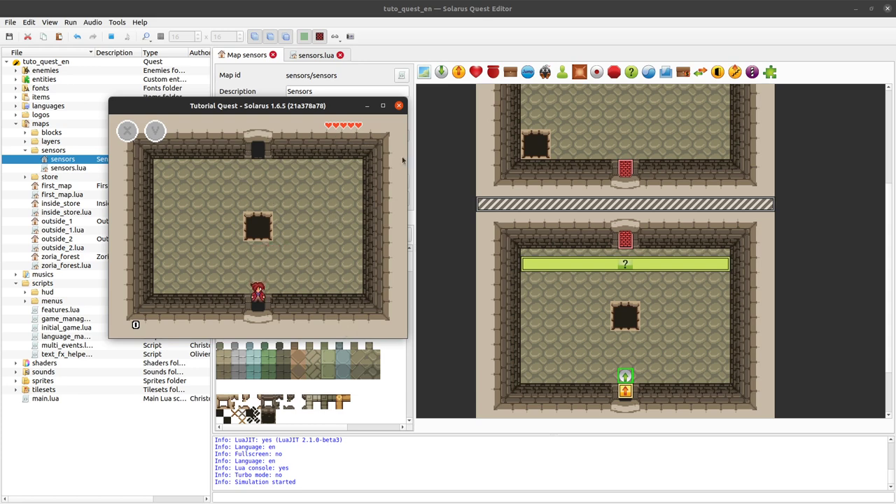
{"action": "left_click", "coordinate": [398, 106]}
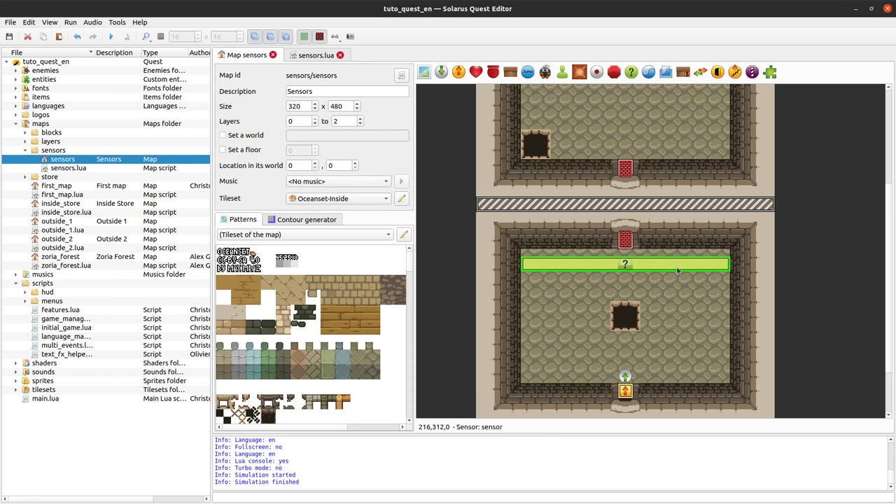
Step: Place a switch at 208, 360 beside the lower room's pit, give it the Switch 2 sprite, and save the map
{"action": "left_click", "coordinate": [596, 72]}
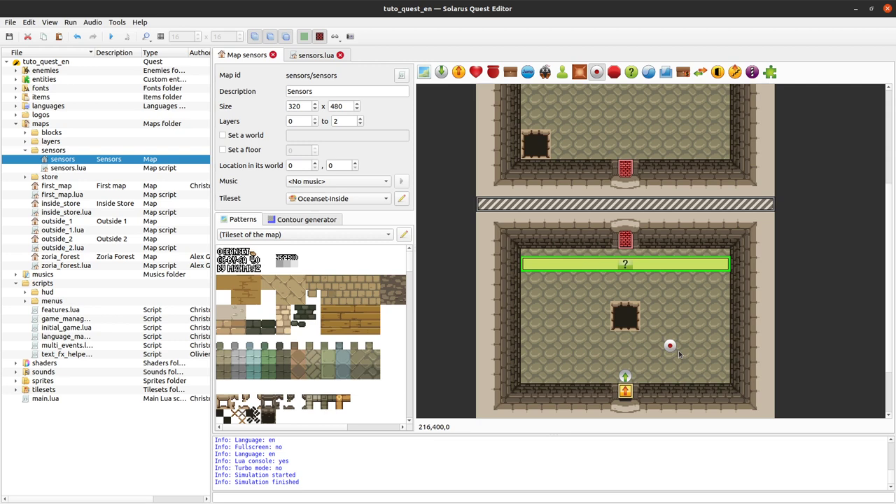
{"action": "left_click", "coordinate": [682, 328]}
{"action": "double_click", "coordinate": [683, 329]}
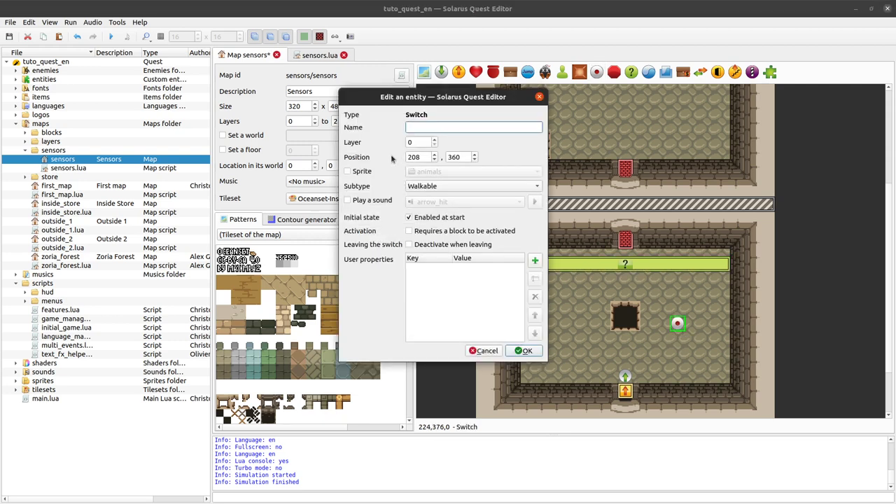
{"action": "left_click", "coordinate": [362, 172]}
{"action": "left_click", "coordinate": [430, 171]}
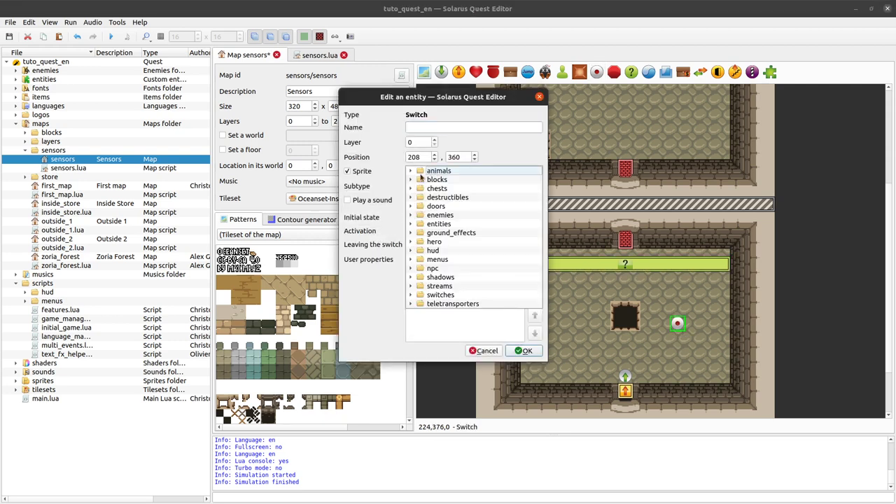
{"action": "left_click", "coordinate": [411, 295]}
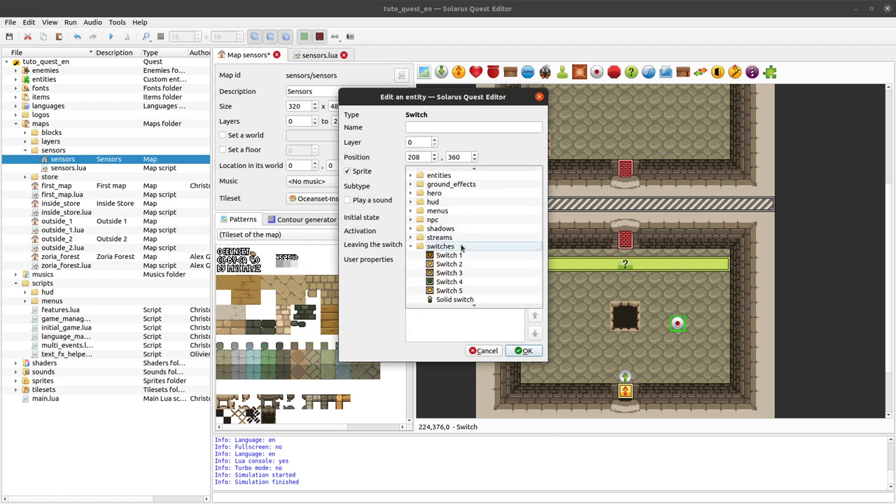
{"action": "left_click", "coordinate": [472, 265]}
{"action": "left_click", "coordinate": [523, 350]}
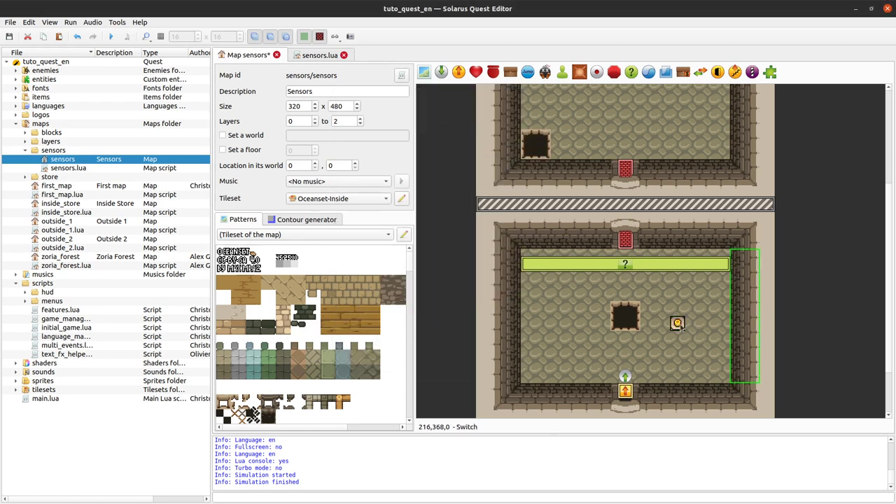
{"action": "left_click", "coordinate": [703, 286]}
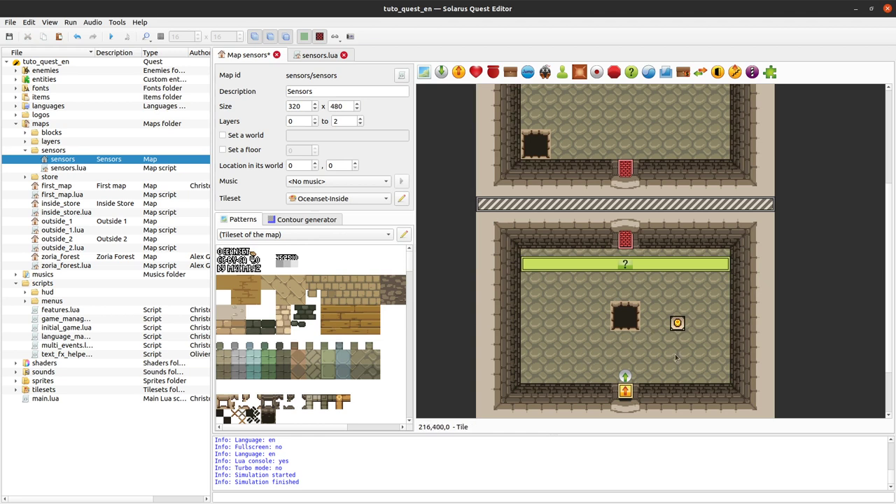
{"action": "key", "text": "ctrl+s"}
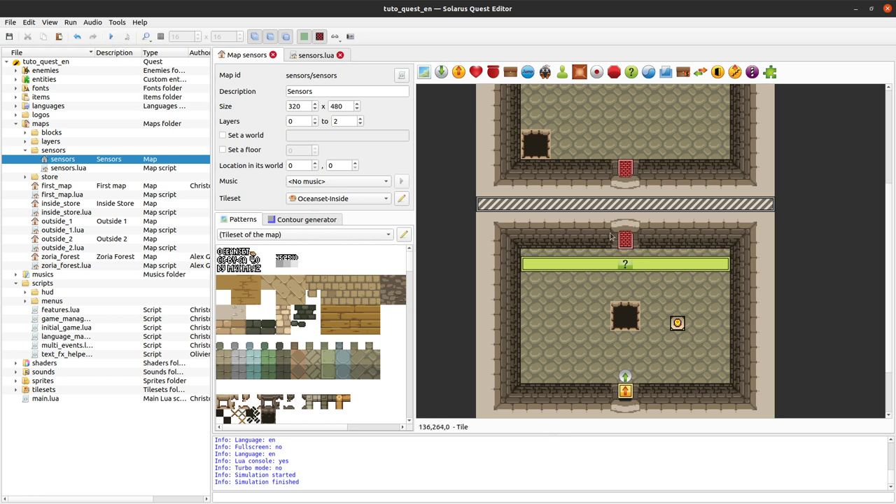
Step: Show the 16 × 16 grid over the sensors map
{"action": "left_click", "coordinate": [687, 266]}
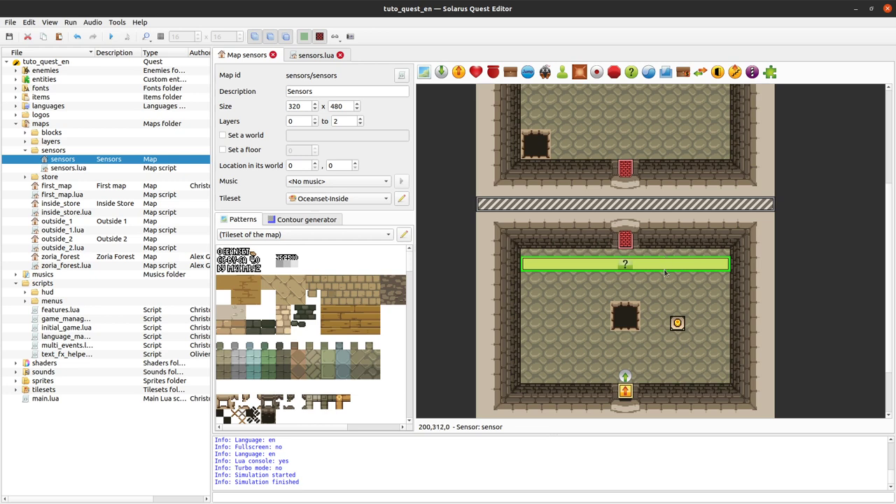
{"action": "scroll", "coordinate": [685, 261], "scroll_direction": "up", "scroll_amount": 1, "text": "ctrl"}
{"action": "key", "text": "ctrl+g"}
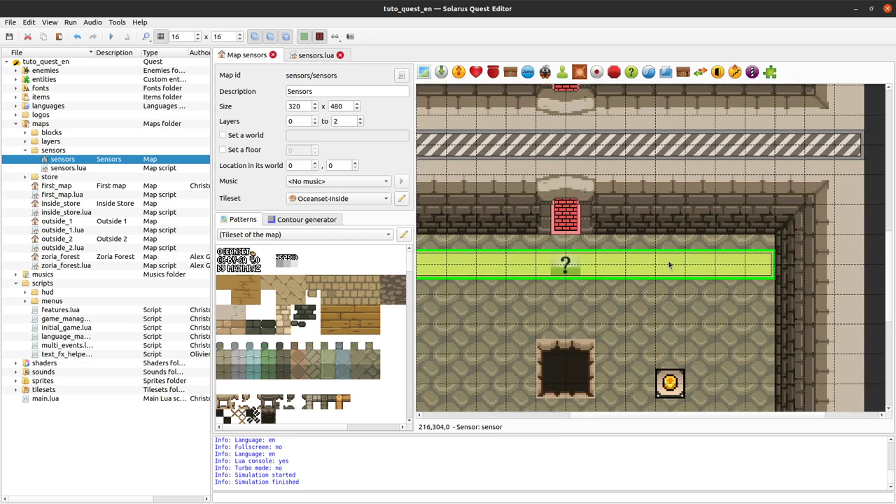
Step: Shrink the sensor to one grid tile, place it above the switch, and shift the switch up onto the grid
{"action": "left_click_drag", "start_coordinate": [675, 267], "coordinate": [777, 290]}
{"action": "key", "text": "r"}
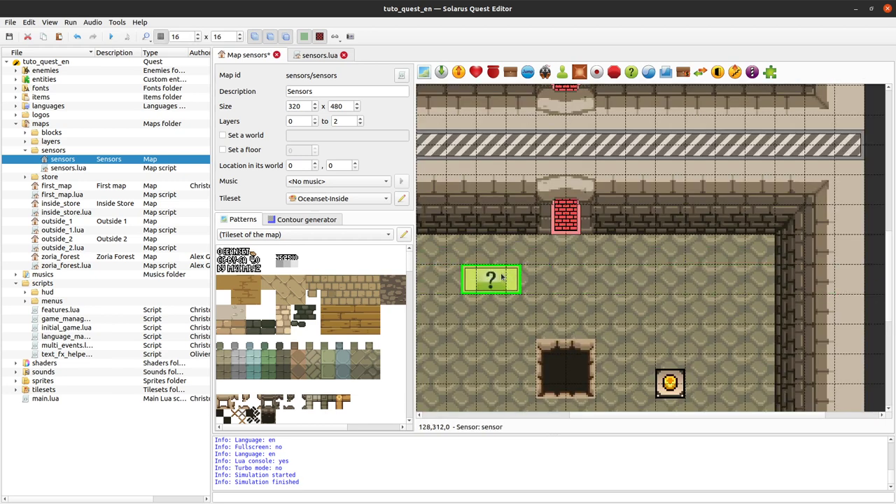
{"action": "left_click_drag", "start_coordinate": [501, 278], "coordinate": [658, 277]}
{"action": "scroll", "coordinate": [658, 277], "scroll_direction": "down", "scroll_amount": 1}
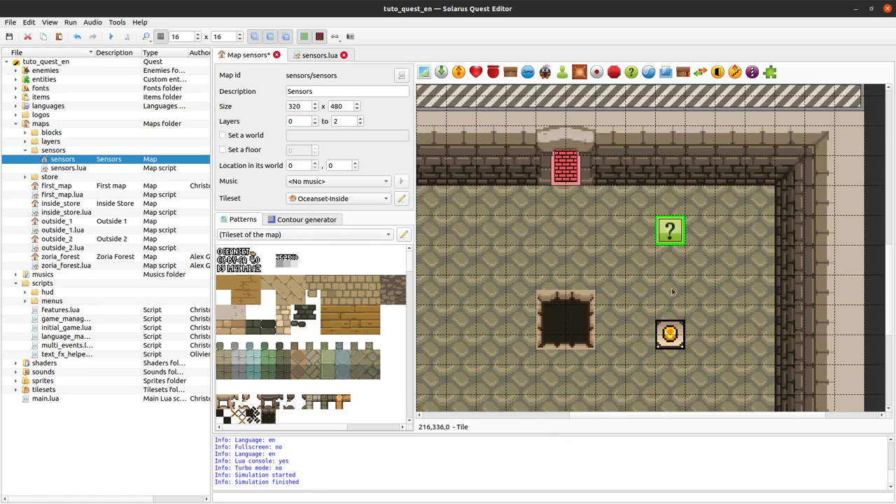
{"action": "left_click_drag", "start_coordinate": [669, 334], "coordinate": [669, 320]}
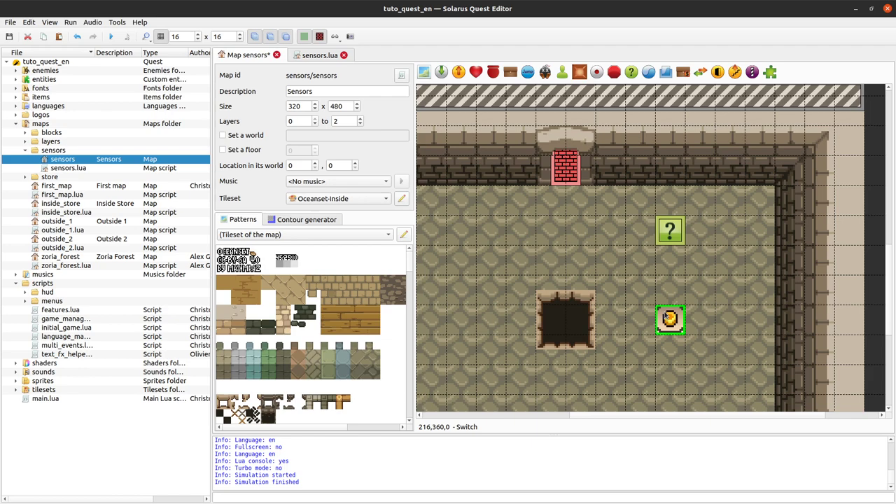
{"action": "middle_click_drag", "start_coordinate": [694, 313], "coordinate": [697, 305]}
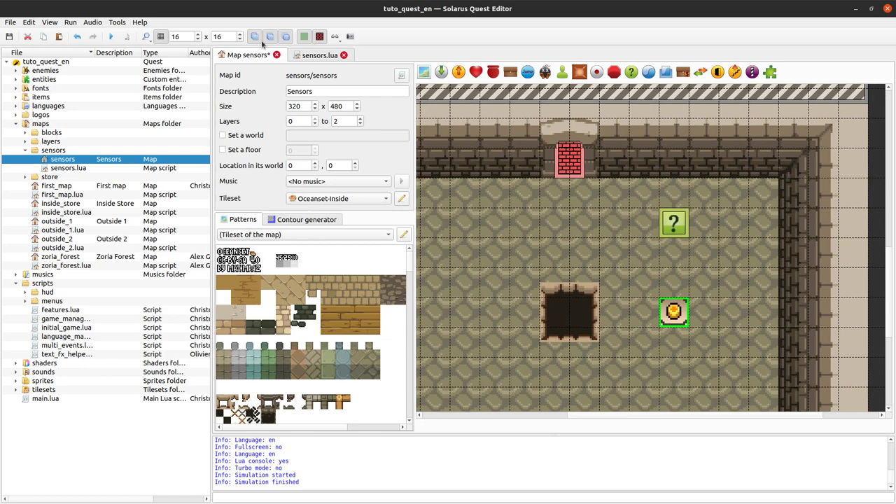
Step: Save and run the quest, walk the hero onto and past the switch to test it, and close the game
{"action": "left_click", "coordinate": [111, 36]}
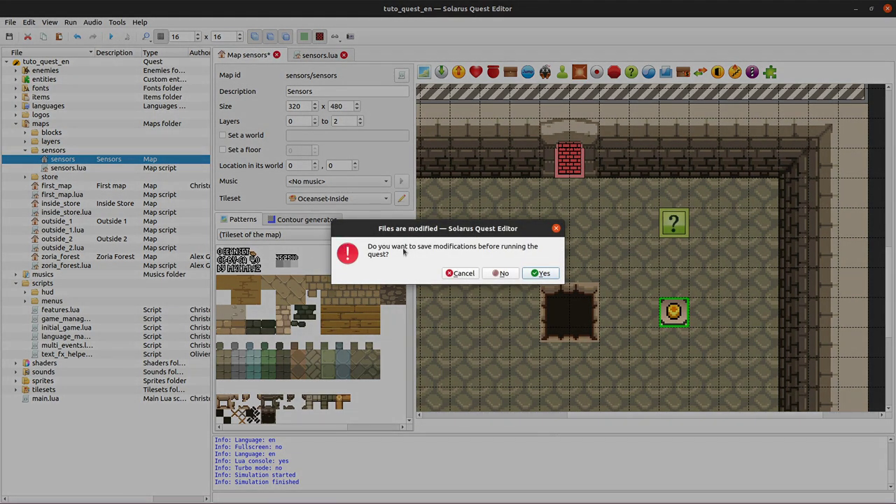
{"action": "left_click", "coordinate": [543, 273]}
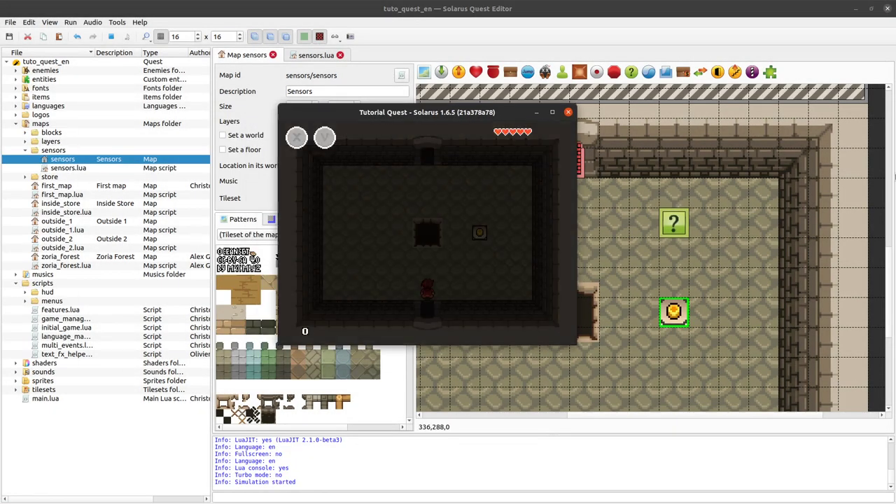
{"action": "key", "text": "Right"}
{"action": "key", "text": "Up"}
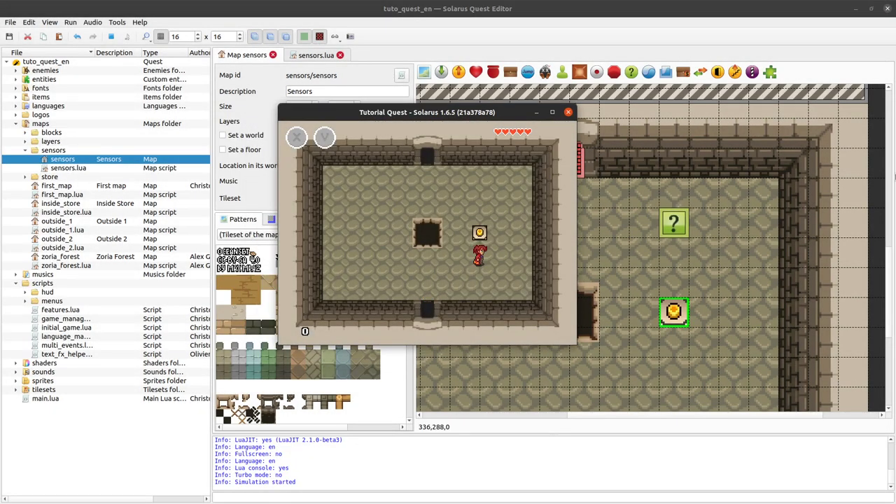
{"action": "key", "text": "Up"}
{"action": "key", "text": "Down"}
{"action": "key", "text": "Up"}
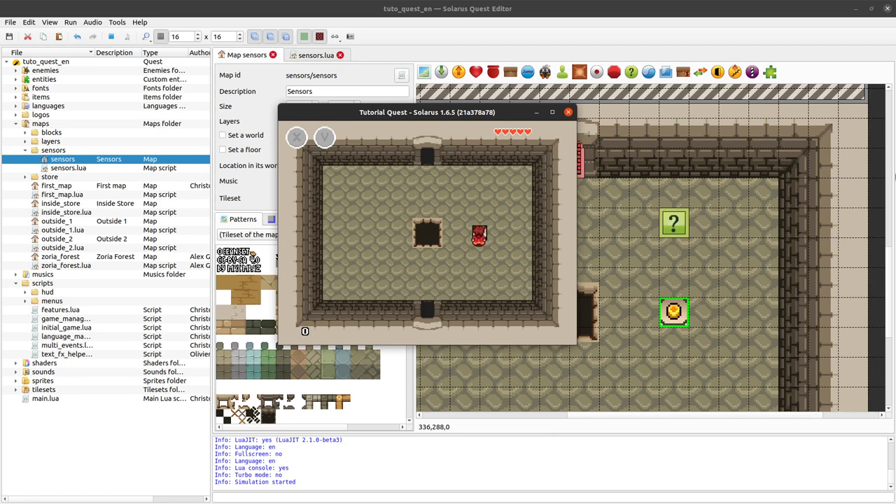
{"action": "key", "text": "Up"}
{"action": "key", "text": "Left"}
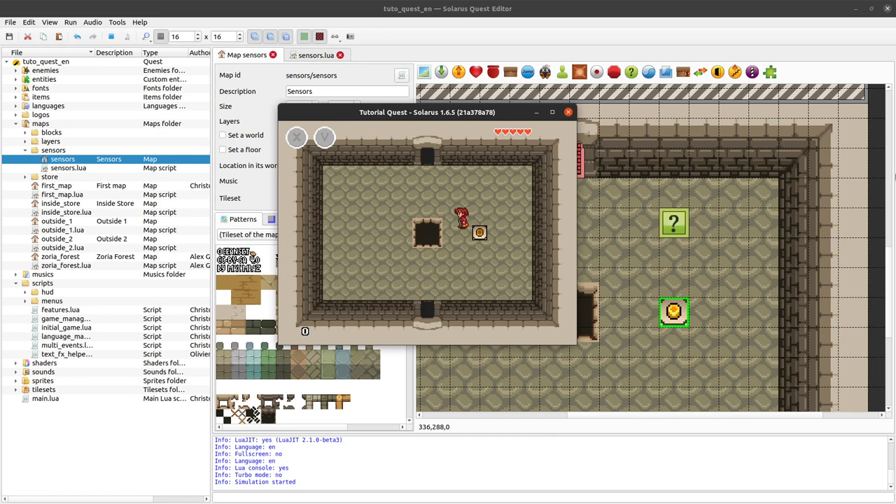
{"action": "left_click", "coordinate": [568, 113]}
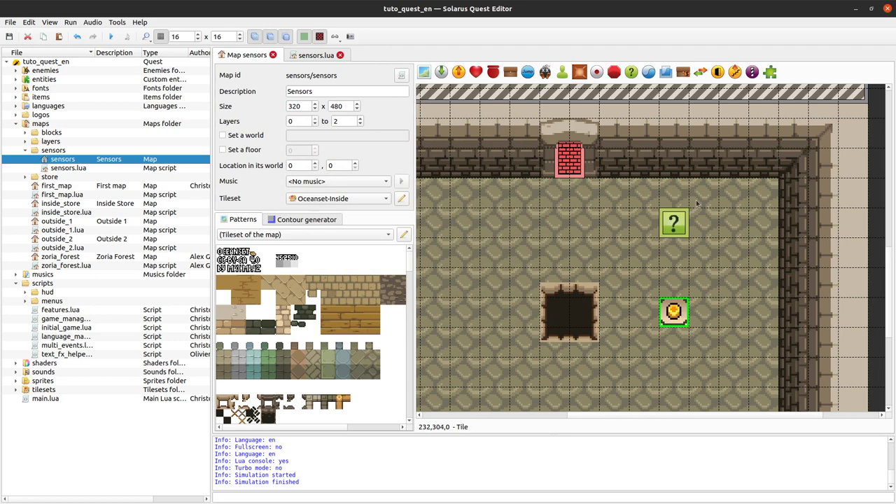
Step: Delete the switch and restore the sensor to a strip spanning the full width of the lower room
{"action": "key", "text": "Delete"}
{"action": "scroll", "coordinate": [738, 218], "scroll_direction": "down", "scroll_amount": 3, "text": "ctrl"}
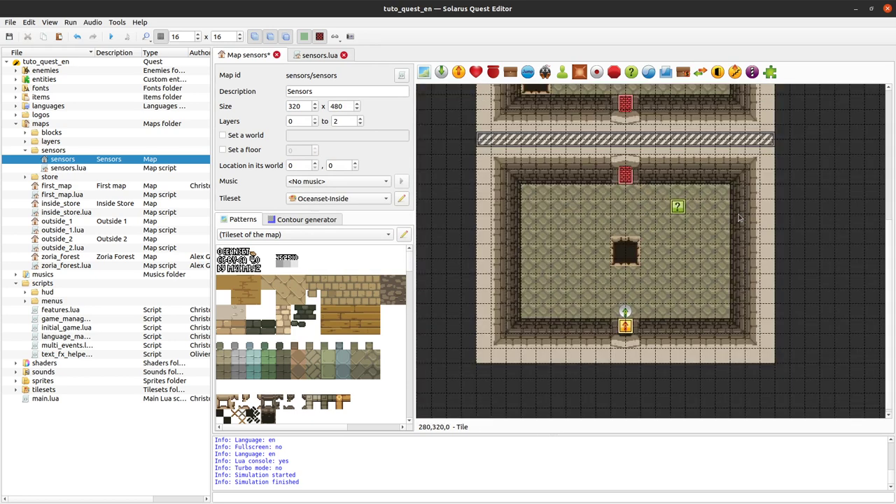
{"action": "left_click_drag", "start_coordinate": [676, 210], "coordinate": [721, 209]}
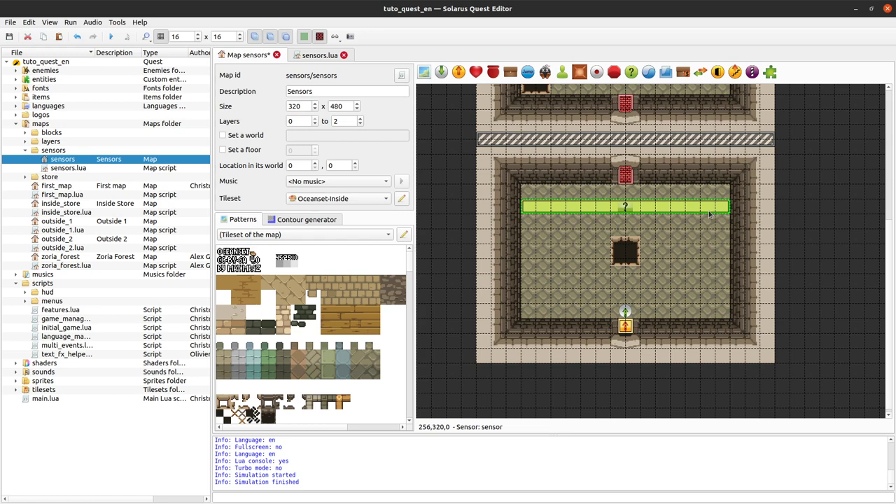
Step: Shrink the sensor to one tile directly in front of the lower room's upper doorway and save the map
{"action": "left_click_drag", "start_coordinate": [697, 212], "coordinate": [629, 198]}
{"action": "scroll", "coordinate": [619, 196], "scroll_direction": "up", "scroll_amount": 1, "text": "ctrl"}
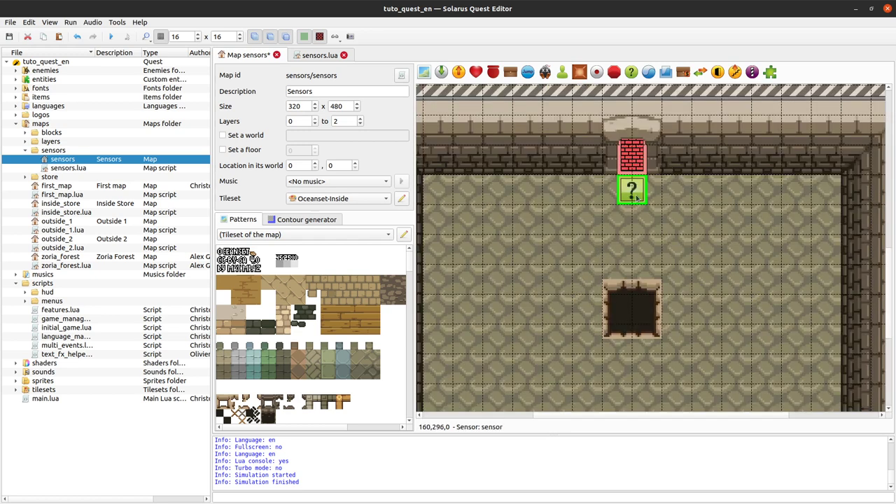
{"action": "middle_click_drag", "start_coordinate": [634, 195], "coordinate": [629, 226]}
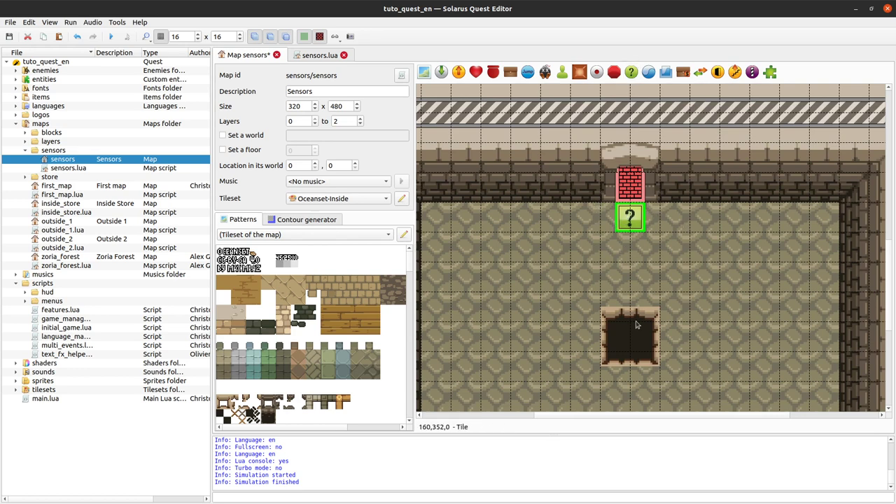
{"action": "scroll", "coordinate": [636, 324], "scroll_direction": "down", "scroll_amount": 2}
{"action": "key", "text": "ctrl+s"}
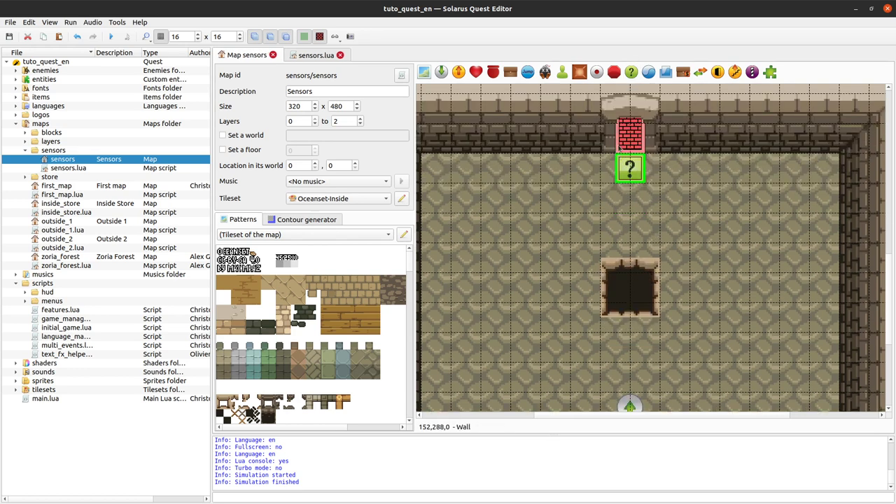
Step: Undo the sensor's shrinking, move the strip back between the side walls of the lower room, and save the map
{"action": "left_click", "coordinate": [622, 133]}
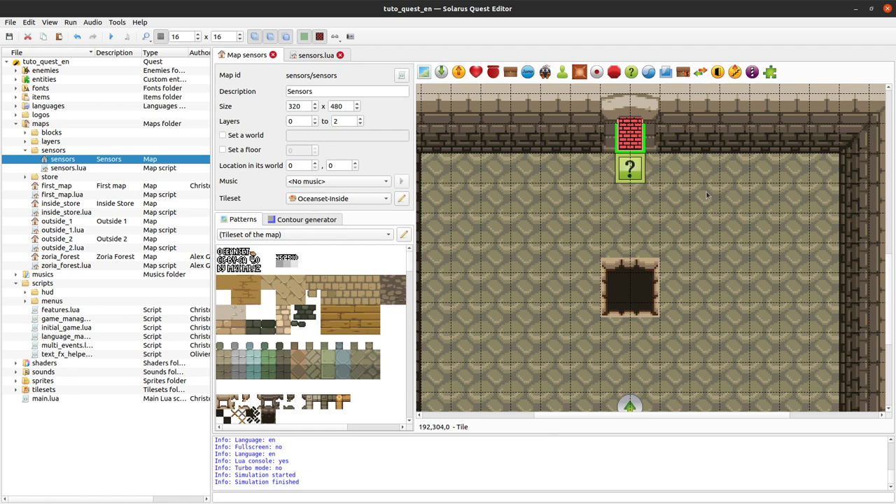
{"action": "middle_click_drag", "start_coordinate": [704, 286], "coordinate": [706, 236]}
{"action": "key", "text": "ctrl+z"}
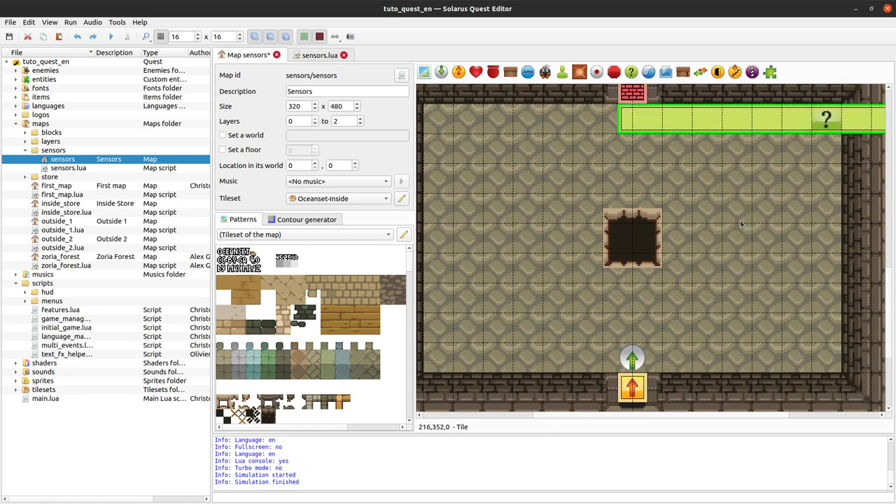
{"action": "scroll", "coordinate": [646, 178], "scroll_direction": "down", "scroll_amount": 1}
{"action": "scroll", "coordinate": [677, 209], "scroll_direction": "down", "scroll_amount": 1, "text": "ctrl"}
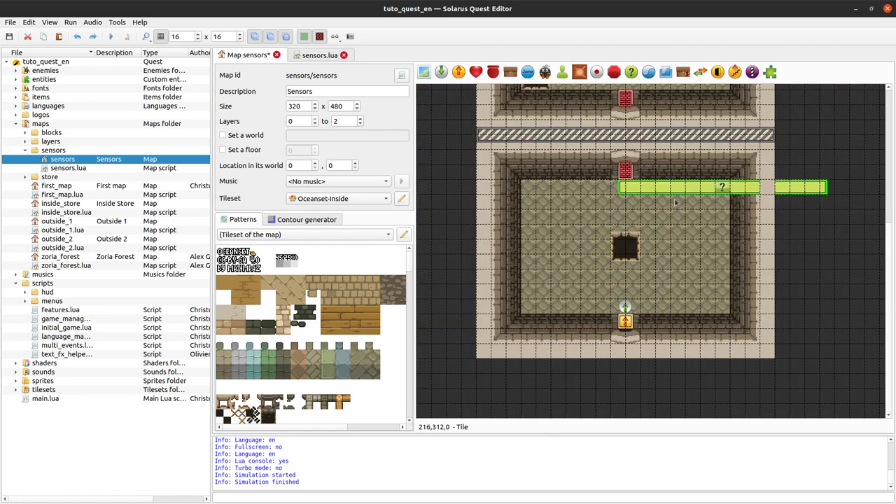
{"action": "left_click_drag", "start_coordinate": [672, 189], "coordinate": [579, 194]}
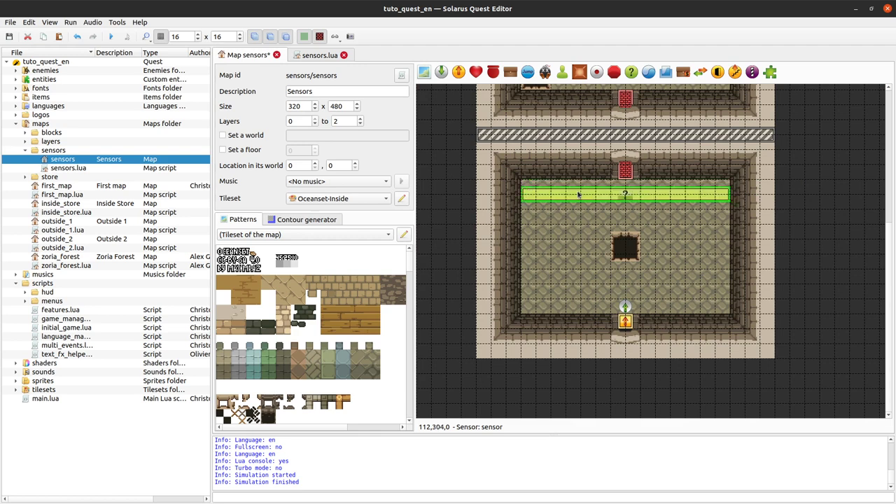
{"action": "key", "text": "ctrl+s"}
Step: Place a new switch in the lower room, to the right of the pit and below the sensor strip
{"action": "left_click", "coordinate": [799, 233]}
{"action": "left_click", "coordinate": [596, 72]}
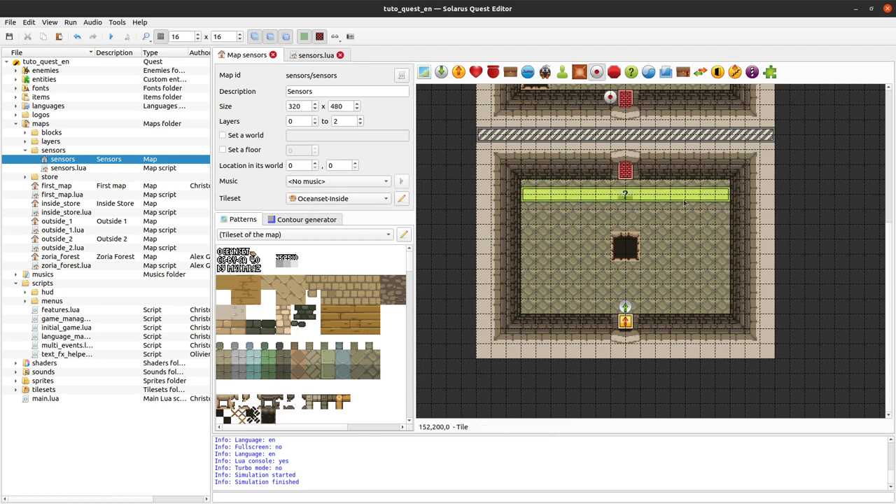
{"action": "left_click", "coordinate": [674, 233]}
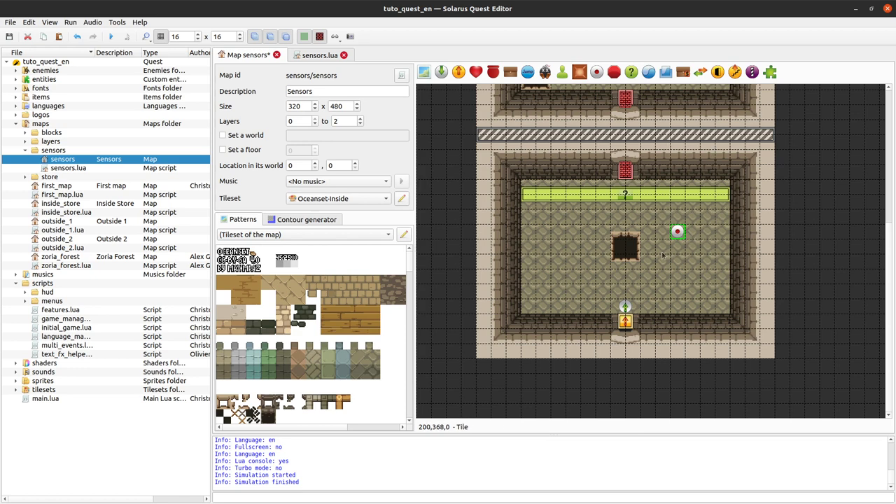
{"action": "scroll", "coordinate": [647, 246], "scroll_direction": "up", "scroll_amount": 2, "text": "ctrl"}
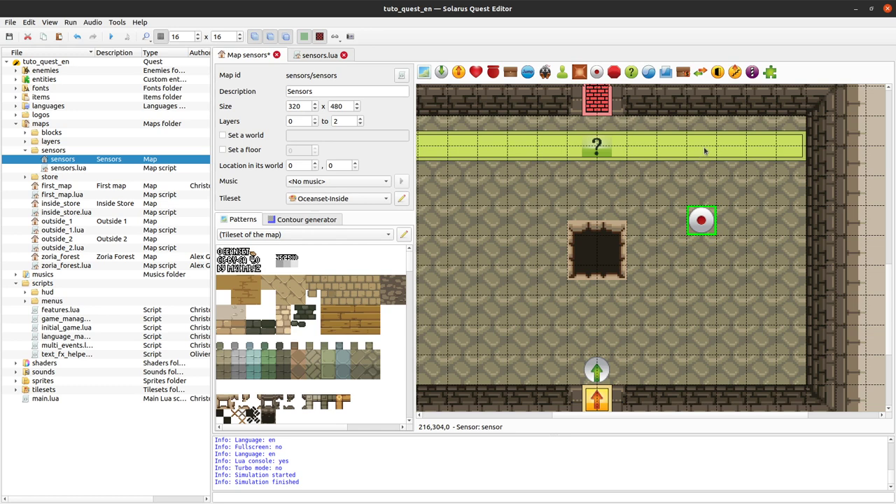
Step: Place a teletransporter two tiles to the right of the switch and save the map before viewing sensors.lua
{"action": "left_click", "coordinate": [458, 71]}
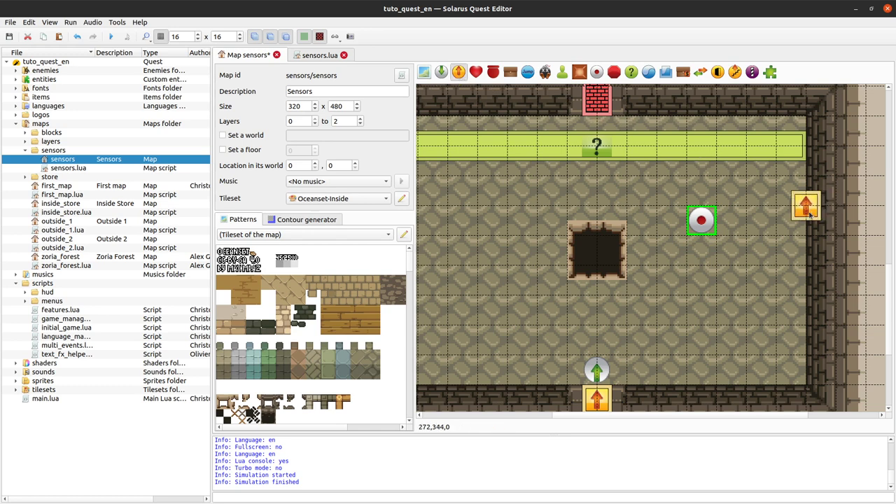
{"action": "left_click", "coordinate": [757, 216]}
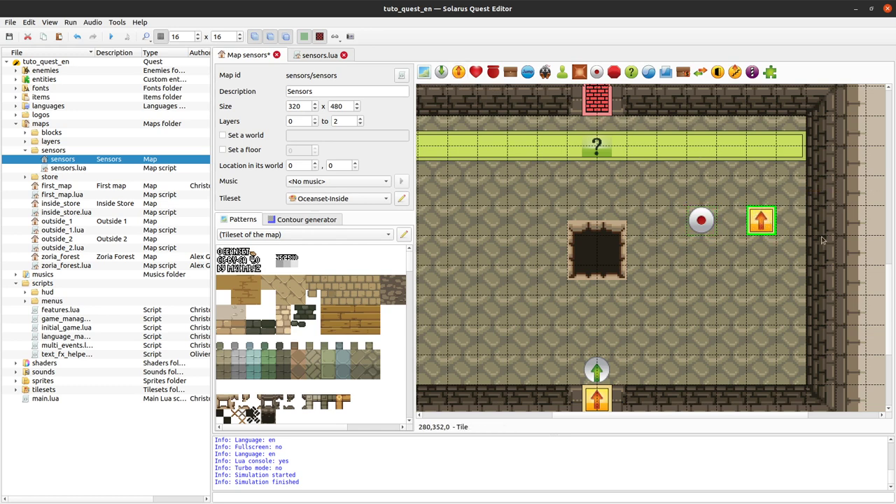
{"action": "middle_click_drag", "start_coordinate": [846, 276], "coordinate": [848, 282]}
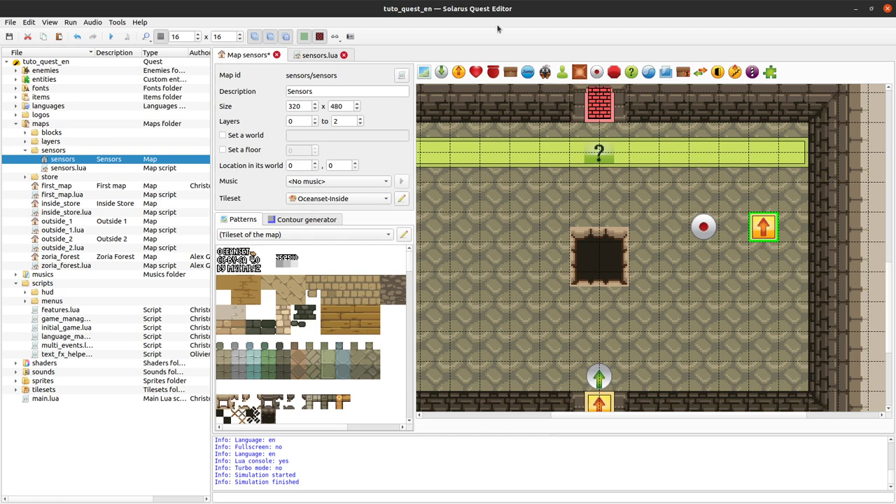
{"action": "key", "text": "ctrl+s"}
{"action": "left_click", "coordinate": [316, 55]}
{"action": "scroll", "coordinate": [314, 55], "scroll_direction": "up", "scroll_amount": 1}
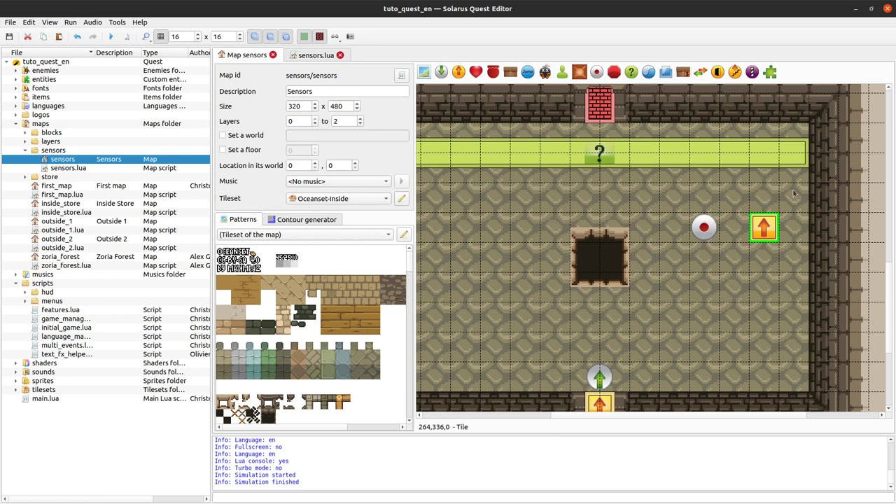
Step: Shrink the sensor strip in the lower room to one tile and place it directly in front of the upper doorway
{"action": "middle_click_drag", "start_coordinate": [670, 192], "coordinate": [719, 252]}
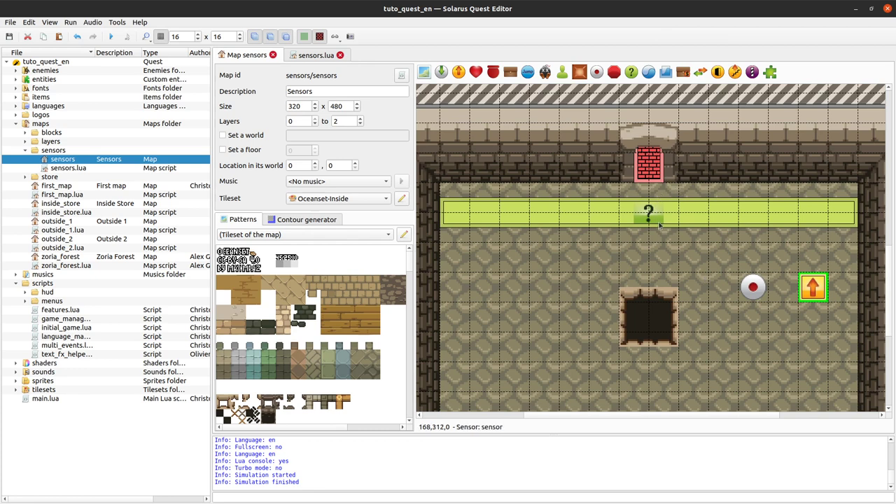
{"action": "left_click_drag", "start_coordinate": [677, 210], "coordinate": [671, 205]}
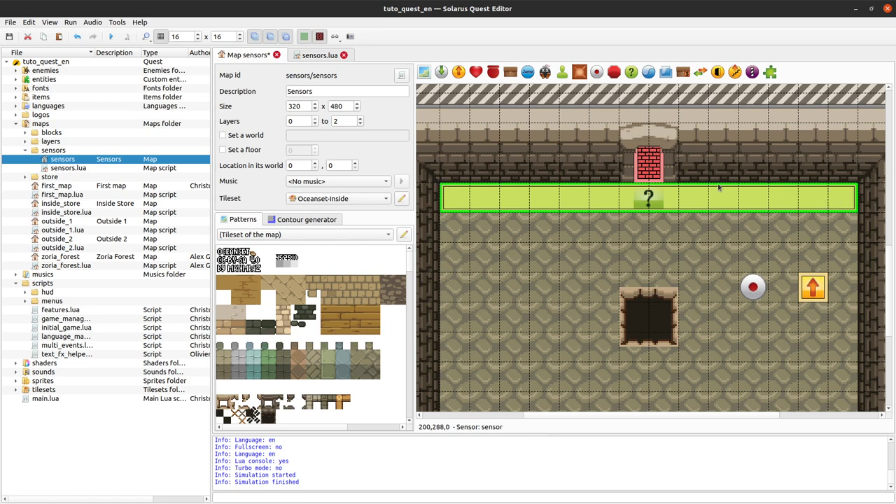
{"action": "key", "text": "r"}
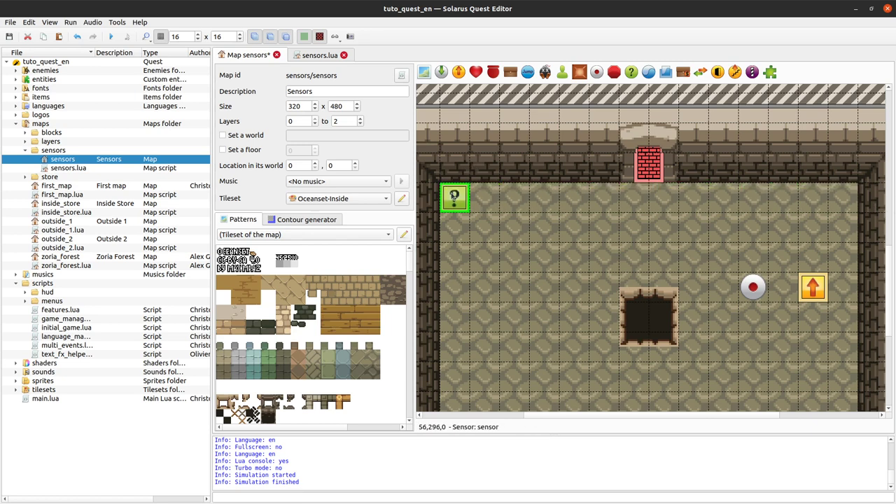
{"action": "left_click_drag", "start_coordinate": [472, 200], "coordinate": [666, 200]}
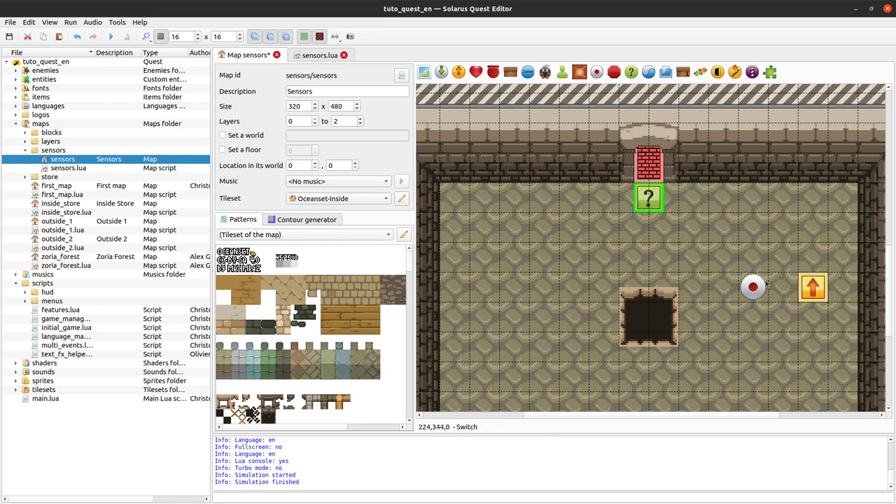
Step: Delete the switch and the teletransporter to the right of the pit and save the map
{"action": "middle_click_drag", "start_coordinate": [793, 312], "coordinate": [740, 270]}
{"action": "left_click", "coordinate": [701, 245]}
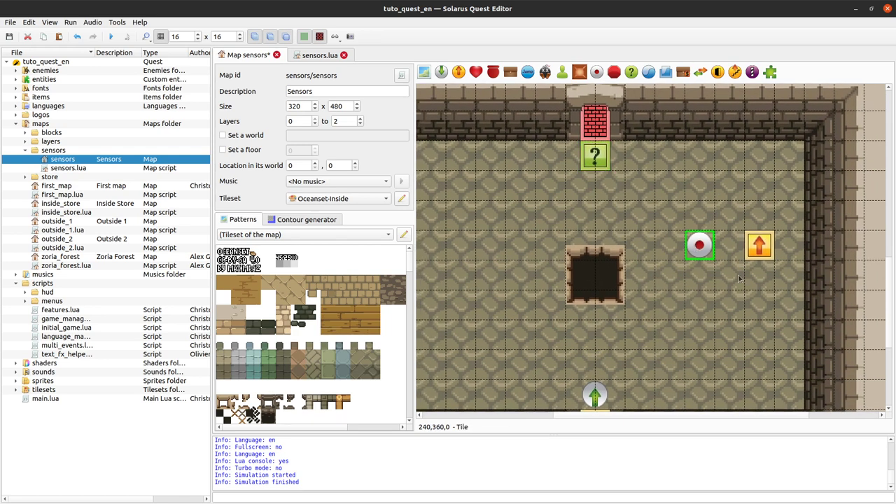
{"action": "key", "text": "Delete"}
{"action": "left_click", "coordinate": [763, 252]}
{"action": "key", "text": "Delete"}
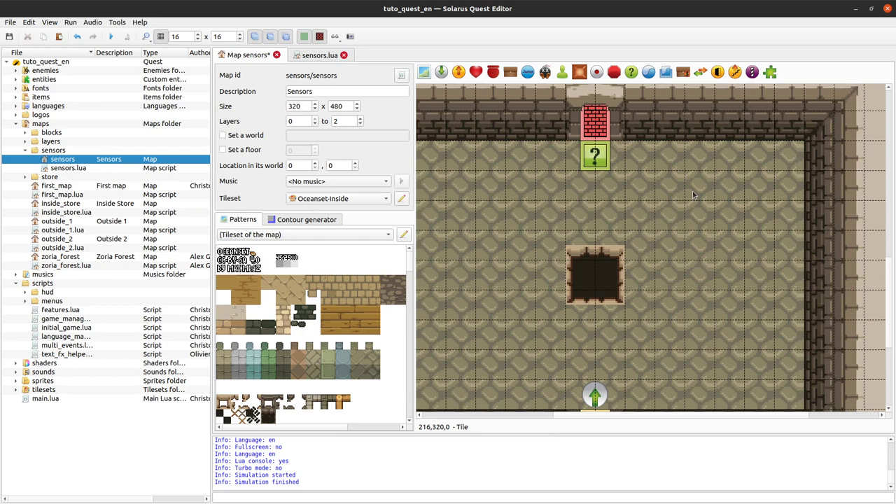
{"action": "key", "text": "ctrl+s"}
Step: Test-run the quest by walking the hero around the pit and into it from different sides, and close the game
{"action": "scroll", "coordinate": [661, 246], "scroll_direction": "down", "scroll_amount": 1}
{"action": "middle_click_drag", "start_coordinate": [651, 255], "coordinate": [734, 217]}
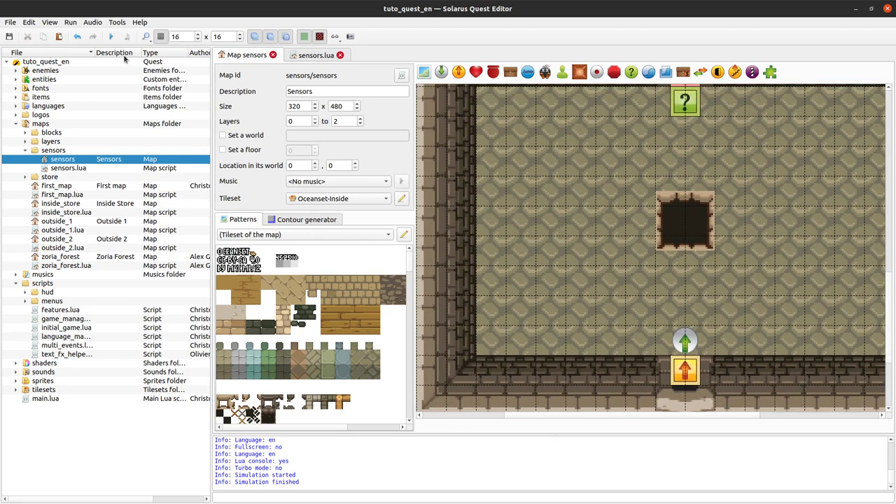
{"action": "key", "text": "F5"}
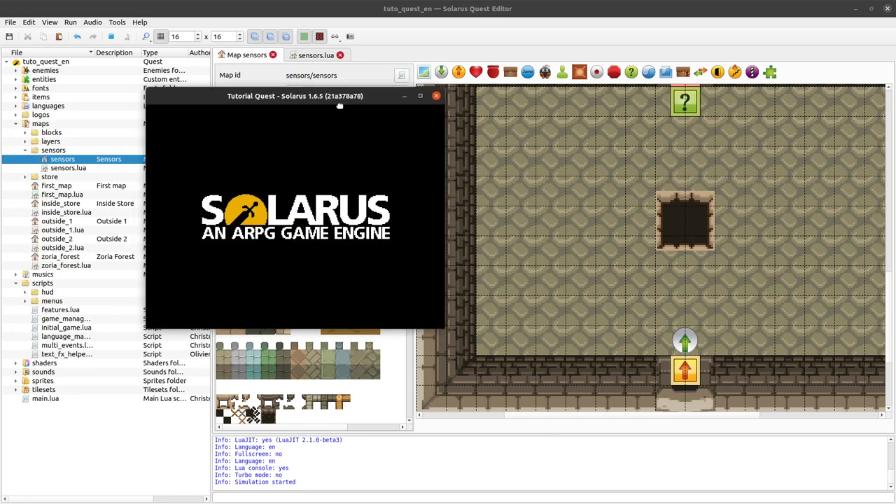
{"action": "key", "text": "Up"}
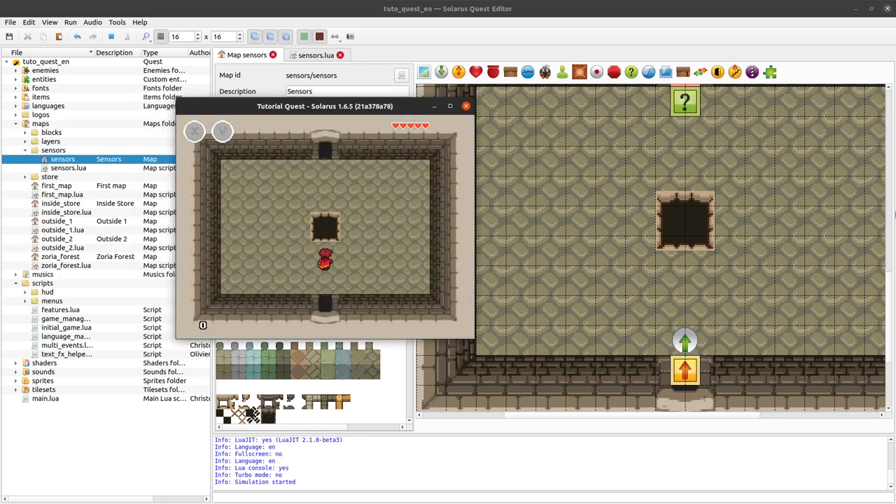
{"action": "key", "text": "Left"}
{"action": "key", "text": "Right"}
{"action": "key", "text": "Up"}
{"action": "key", "text": "Left"}
{"action": "key", "text": "Right"}
{"action": "key", "text": "Down"}
{"action": "key", "text": "Left"}
{"action": "key", "text": "Up"}
{"action": "key", "text": "Right"}
{"action": "key", "text": "Down"}
{"action": "key", "text": "Left"}
{"action": "key", "text": "Up"}
{"action": "key", "text": "Right"}
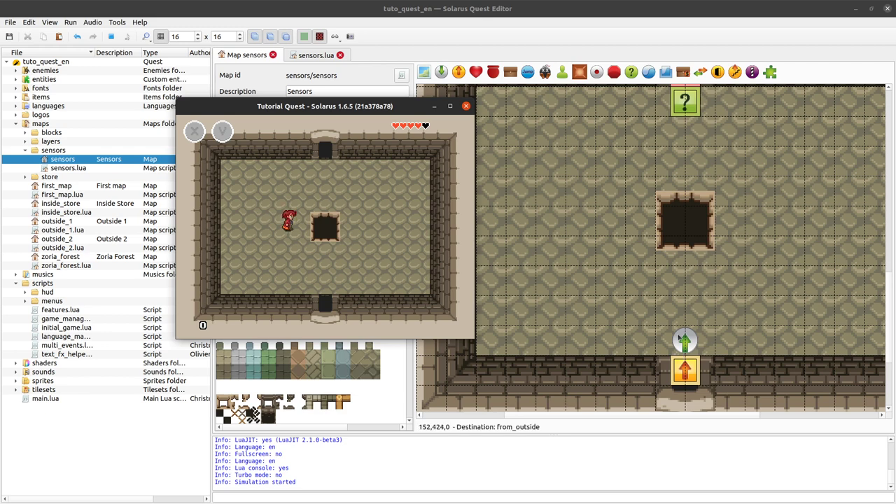
{"action": "left_click", "coordinate": [465, 107]}
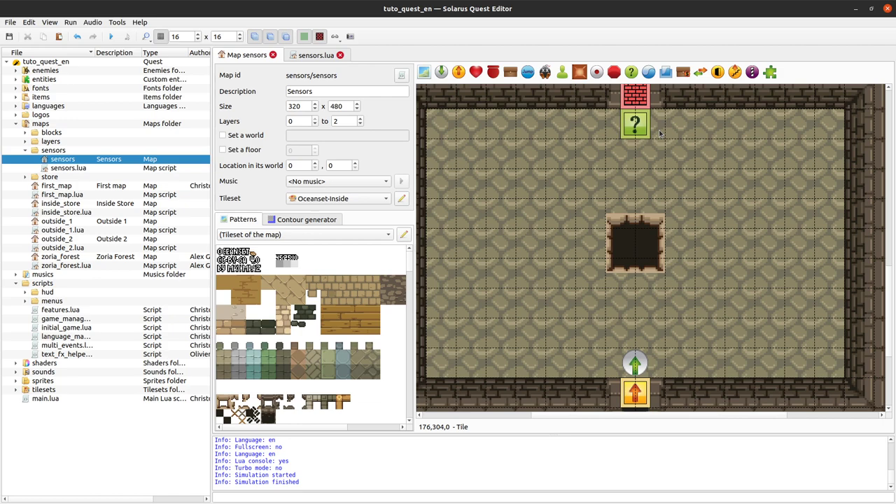
Step: Run the quest again, steer the hero into the pit from its left side, and close the game
{"action": "scroll", "coordinate": [660, 226], "scroll_direction": "up", "scroll_amount": 1}
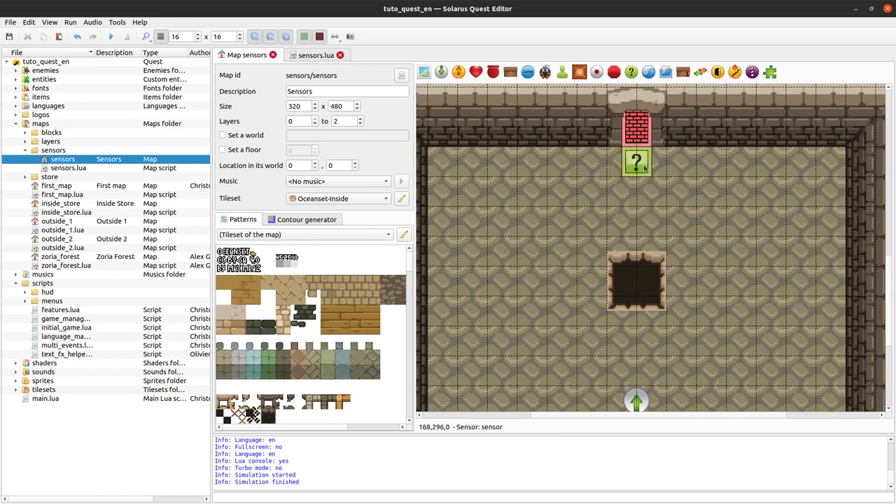
{"action": "scroll", "coordinate": [660, 226], "scroll_direction": "down", "scroll_amount": 1}
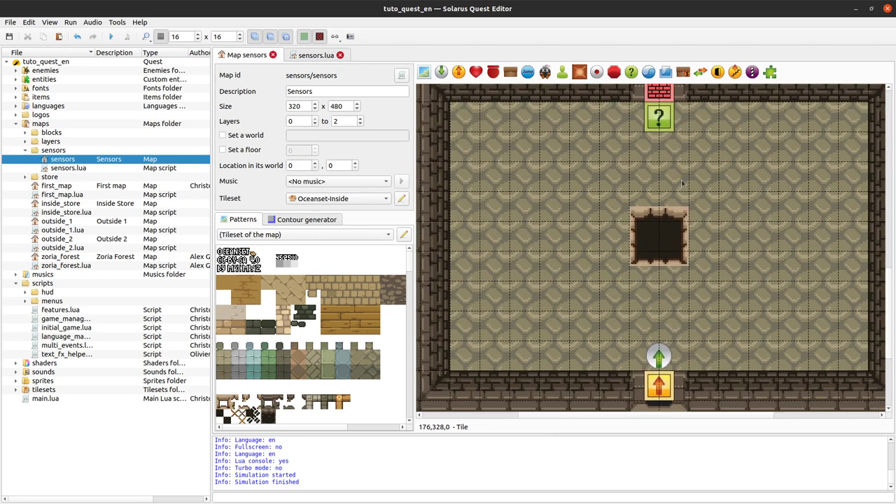
{"action": "left_click", "coordinate": [110, 37]}
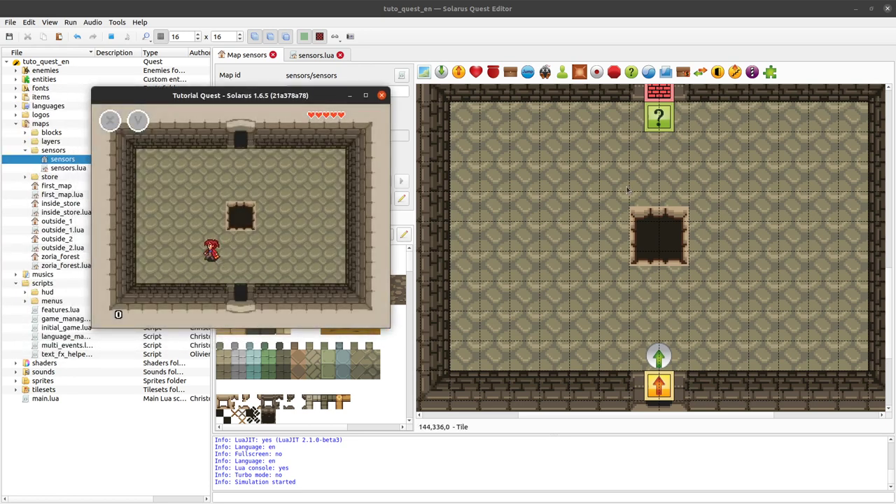
{"action": "key", "text": "Up"}
{"action": "key", "text": "Right"}
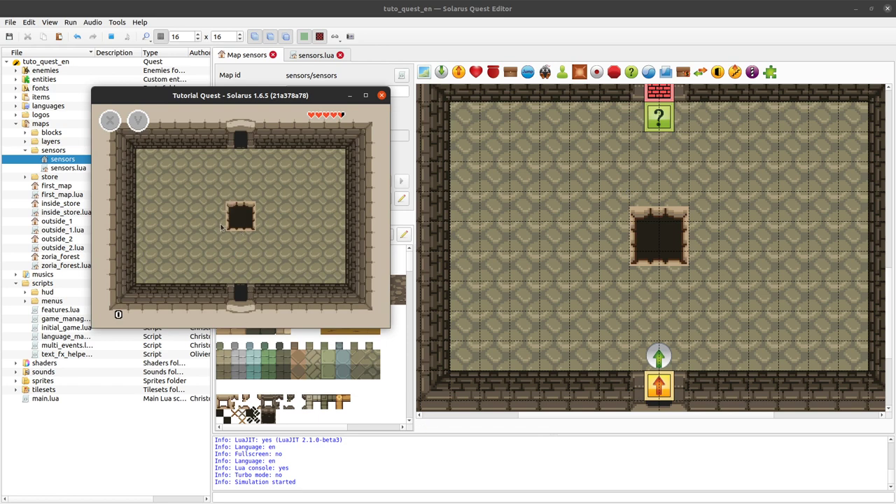
{"action": "key", "text": "Right"}
{"action": "key", "text": "Up"}
{"action": "key", "text": "Up"}
{"action": "left_click", "coordinate": [381, 95]}
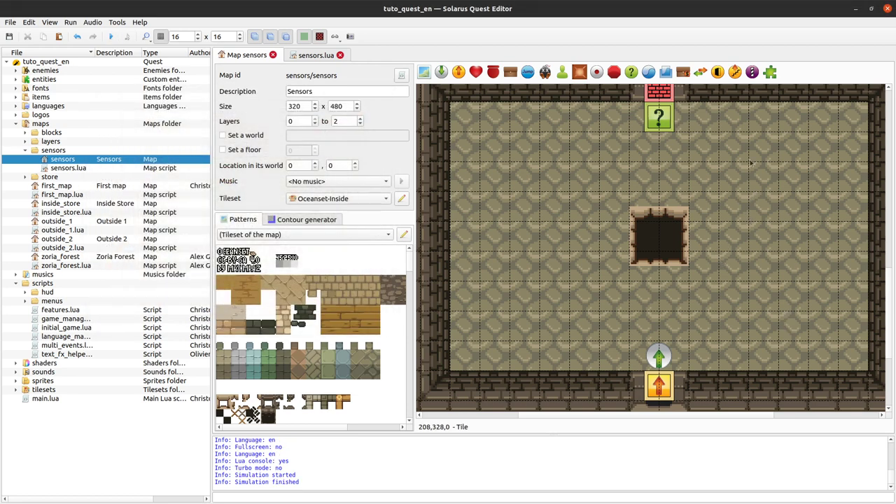
Step: Move the sensor onto the from_outside destination at the lower entrance and rename it save_solid_ground_sensor_1
{"action": "left_click", "coordinate": [658, 119]}
{"action": "scroll", "coordinate": [685, 154], "scroll_direction": "up", "scroll_amount": 1}
{"action": "scroll", "coordinate": [711, 187], "scroll_direction": "down", "scroll_amount": 1}
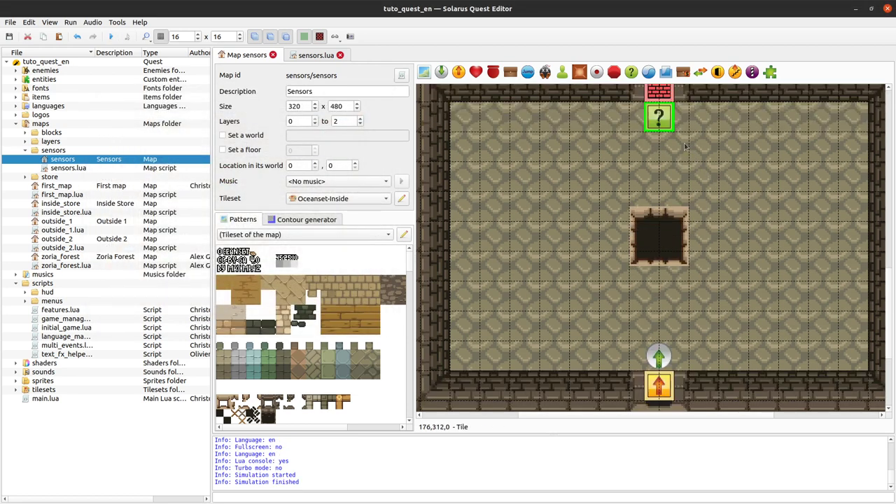
{"action": "left_click_drag", "start_coordinate": [672, 120], "coordinate": [673, 360]}
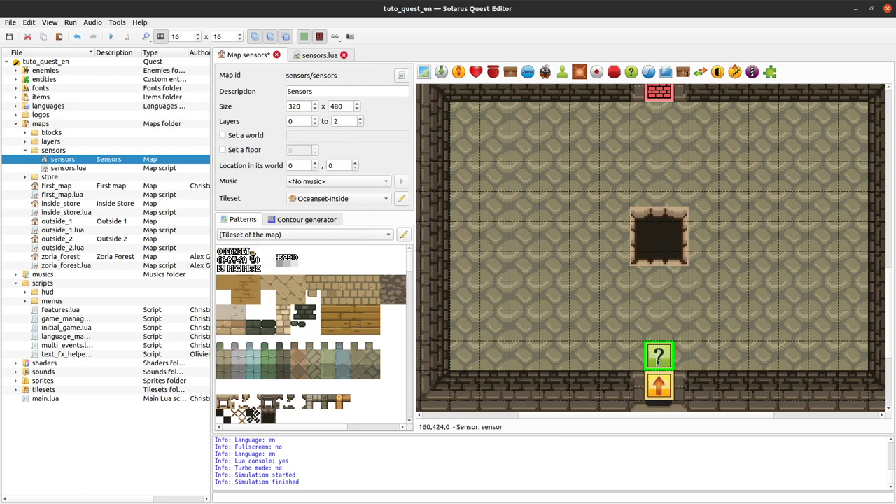
{"action": "double_click", "coordinate": [656, 364]}
{"action": "type", "text": "sosensor"}
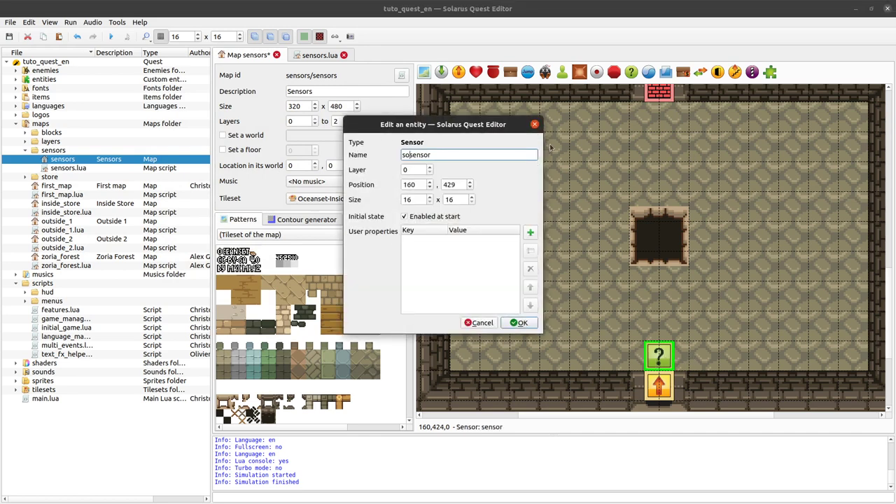
{"action": "key", "text": "BackSpace"}
{"action": "type", "text": "ave_solid_ground_"}
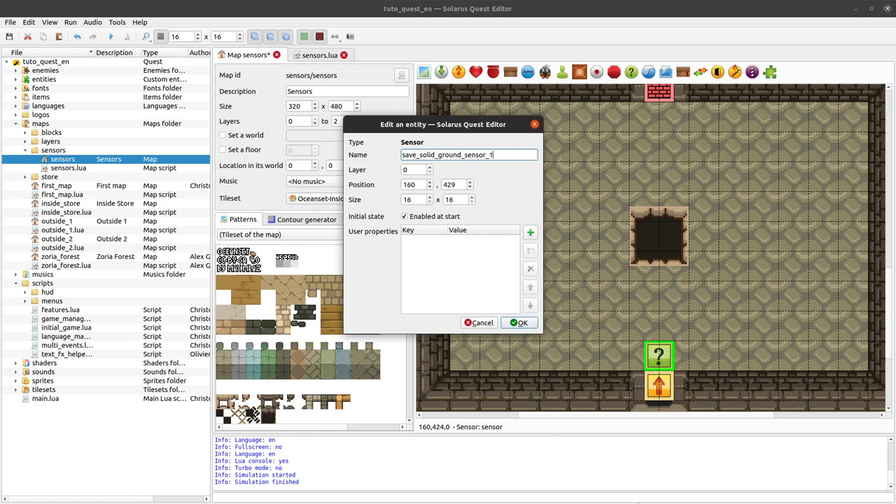
{"action": "key", "text": "Return"}
Step: Paste a copy of the sensor directly in front of the lower room's upper doorway and save the map
{"action": "key", "text": "ctrl+v"}
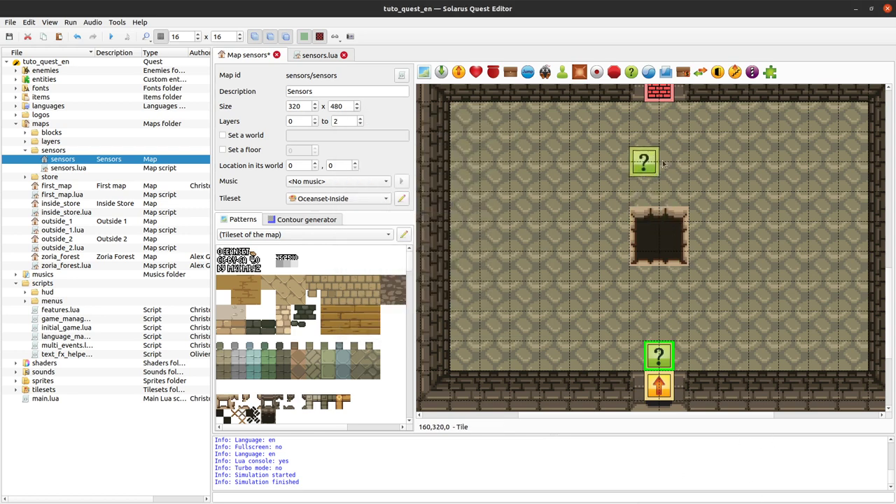
{"action": "left_click", "coordinate": [659, 120]}
{"action": "key", "text": "ctrl+s"}
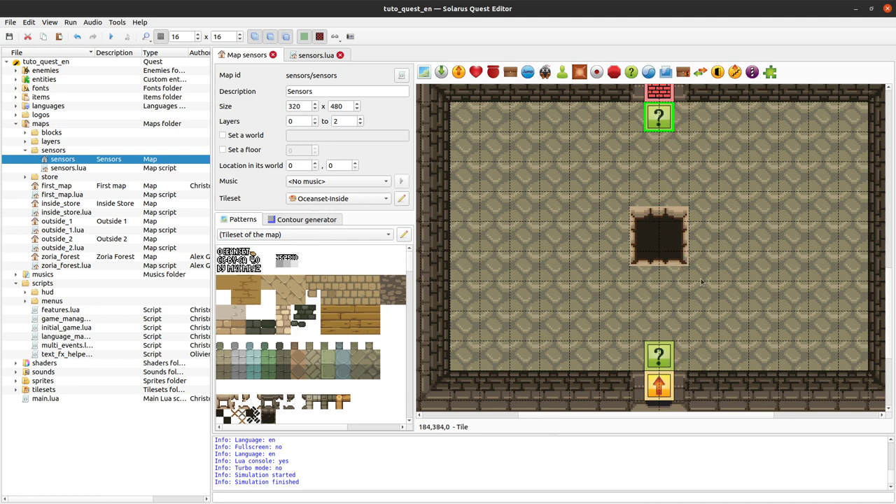
Step: Send the sensor at the lower entrance behind the from_outside destination and save the map
{"action": "scroll", "coordinate": [690, 285], "scroll_direction": "down", "scroll_amount": 1, "text": "ctrl"}
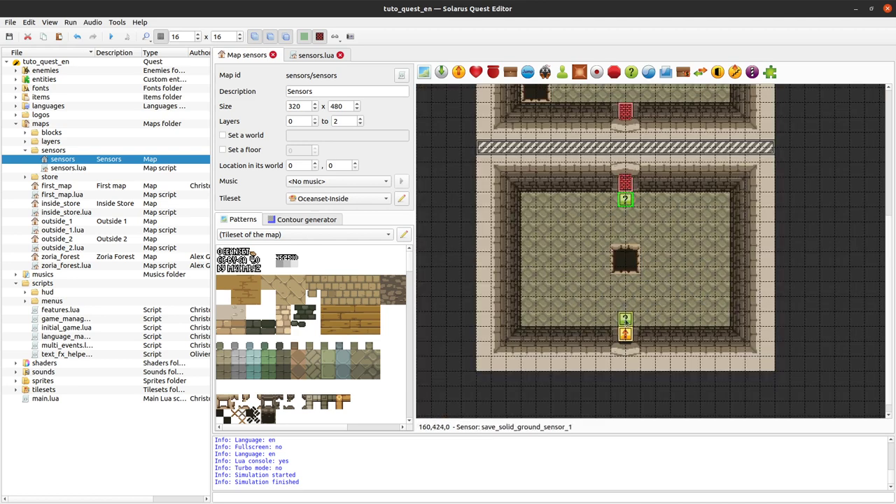
{"action": "left_click", "coordinate": [627, 320]}
{"action": "key", "text": "Delete"}
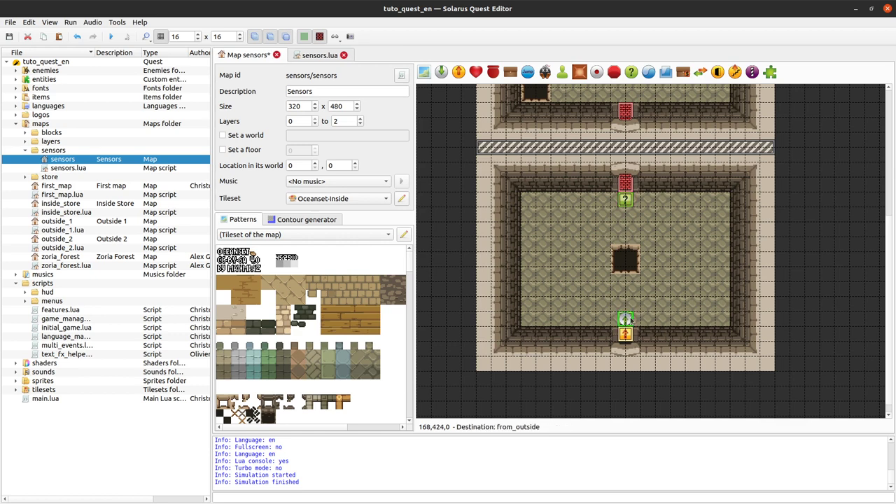
{"action": "mouse_move", "coordinate": [629, 319]}
{"action": "left_mouse_down"}
{"action": "mouse_move", "coordinate": [640, 321]}
{"action": "mouse_move", "coordinate": [629, 321]}
{"action": "left_mouse_up"}
{"action": "key", "text": "ctrl+s"}
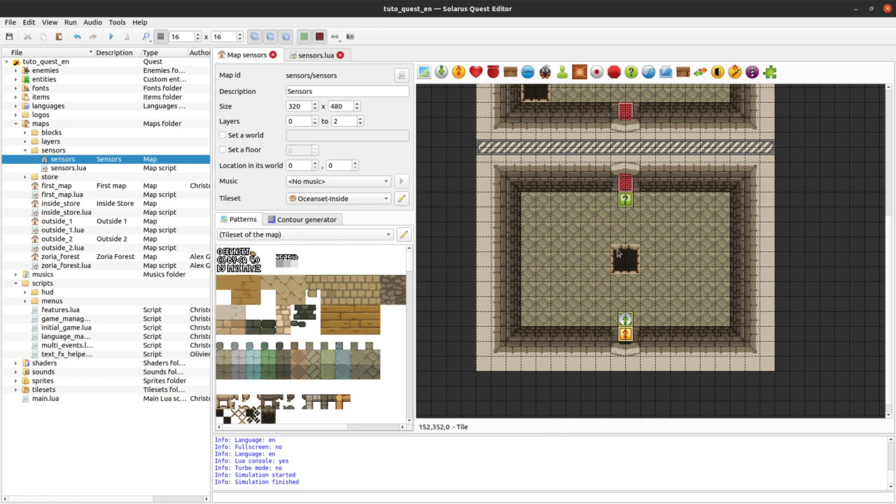
Step: In sensors.lua, remove the hero:set_position line and rename the sensor function to save_solid_ground_sensor_1:on_activated()
{"action": "left_click", "coordinate": [314, 56]}
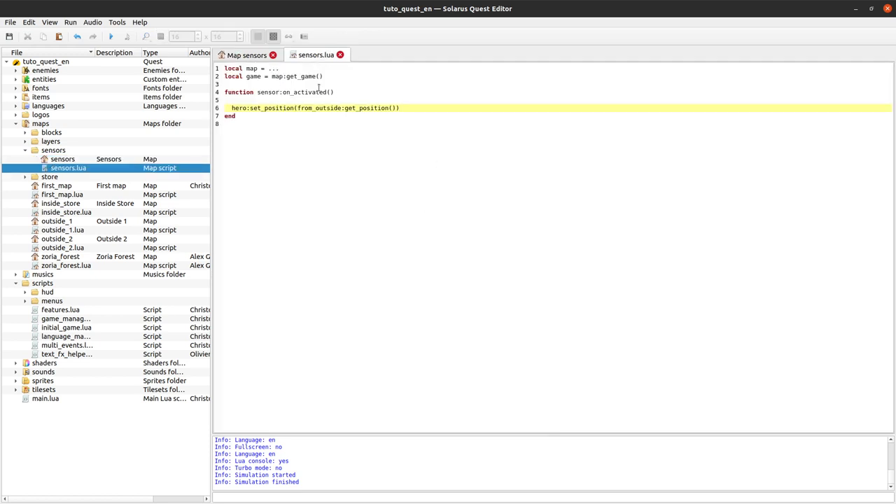
{"action": "key", "text": "shift+Home"}
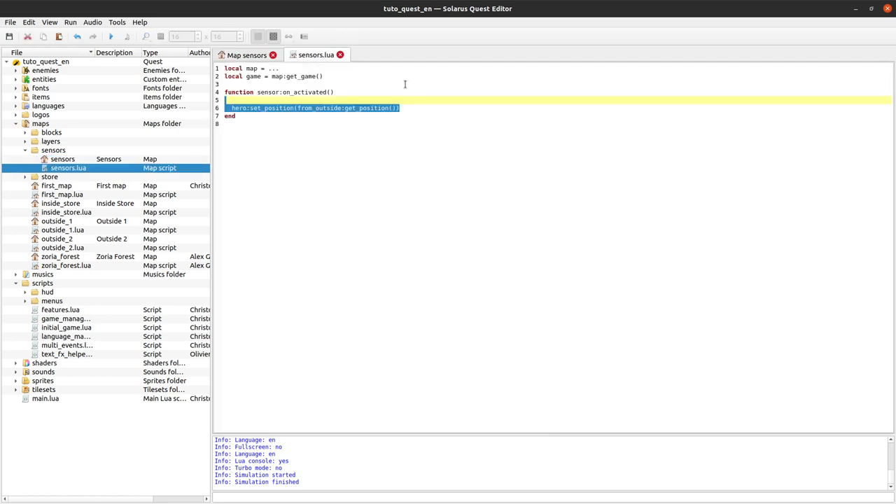
{"action": "key", "text": "BackSpace"}
{"action": "key", "text": "BackSpace"}
{"action": "key", "text": "Up"}
{"action": "type", "text": "save_solid_groun"}
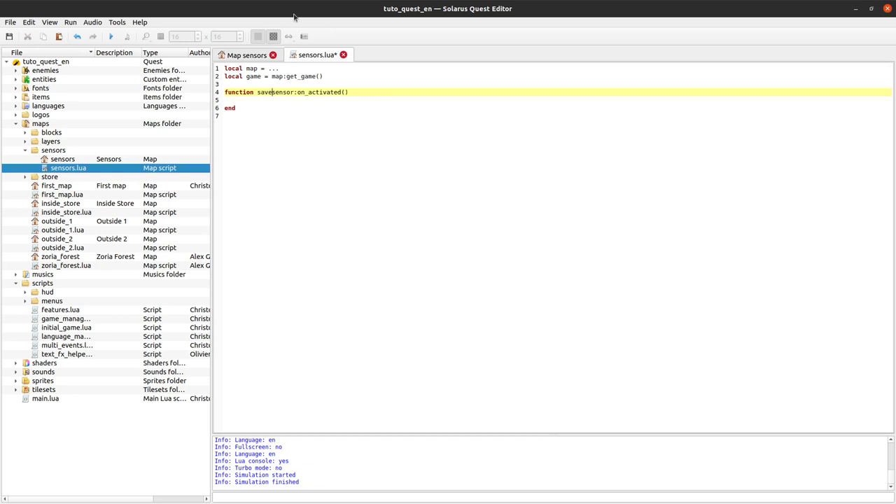
{"action": "type", "text": "d_sensor"}
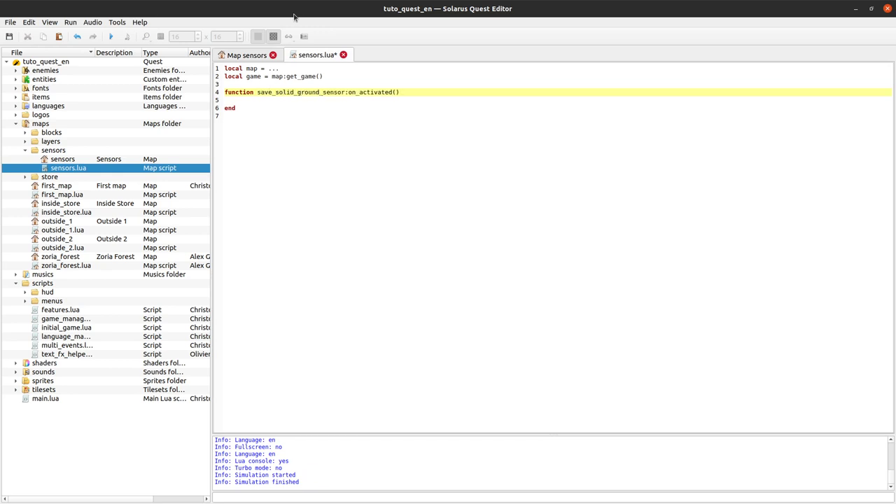
{"action": "type", "text": "_1"}
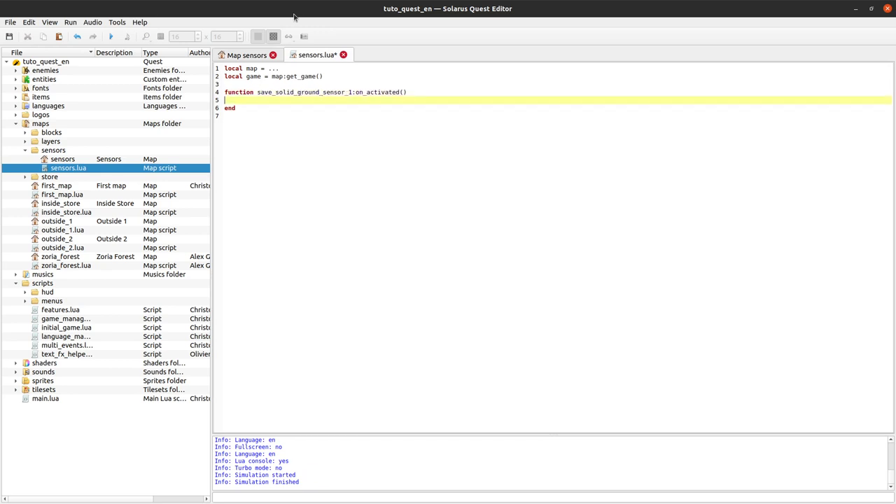
Step: Add hero:save_solid_ground() to the body of the sensor function and save the script
{"action": "key", "text": "Down"}
{"action": "key", "text": "Return"}
{"action": "type", "text": "hero:save_solid_ground("}
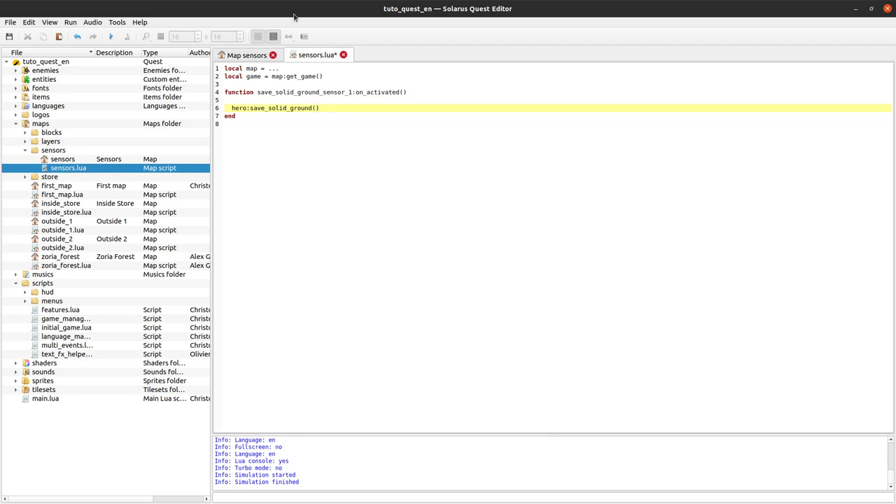
{"action": "key", "text": "ctrl+s"}
Step: Run the quest from the sensors map, walk the hero near the entrance and out through the lower doorway, and close the game
{"action": "left_click", "coordinate": [246, 55]}
{"action": "left_click", "coordinate": [110, 36]}
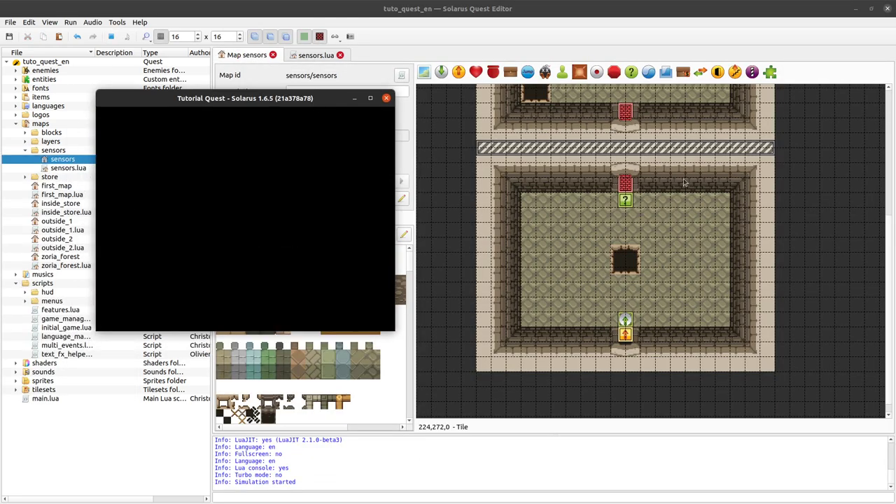
{"action": "key", "text": "Left"}
{"action": "key", "text": "Right"}
{"action": "key", "text": "Left"}
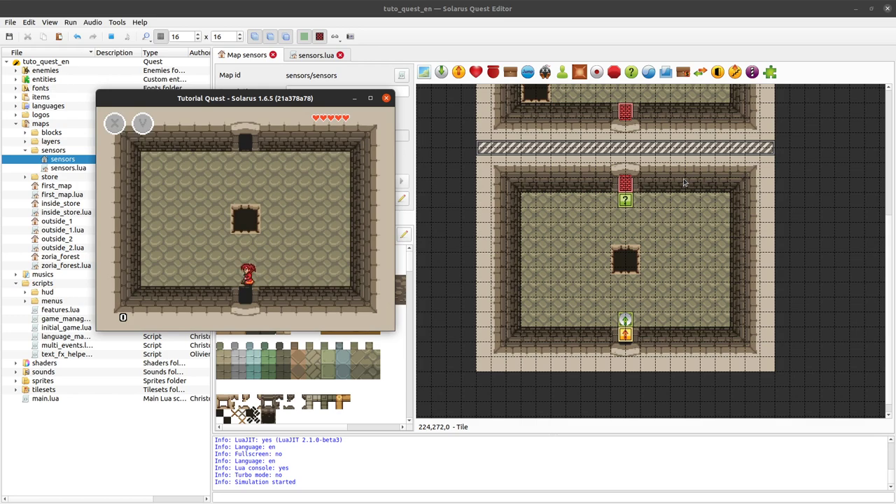
{"action": "key", "text": "Right"}
{"action": "key", "text": "Down"}
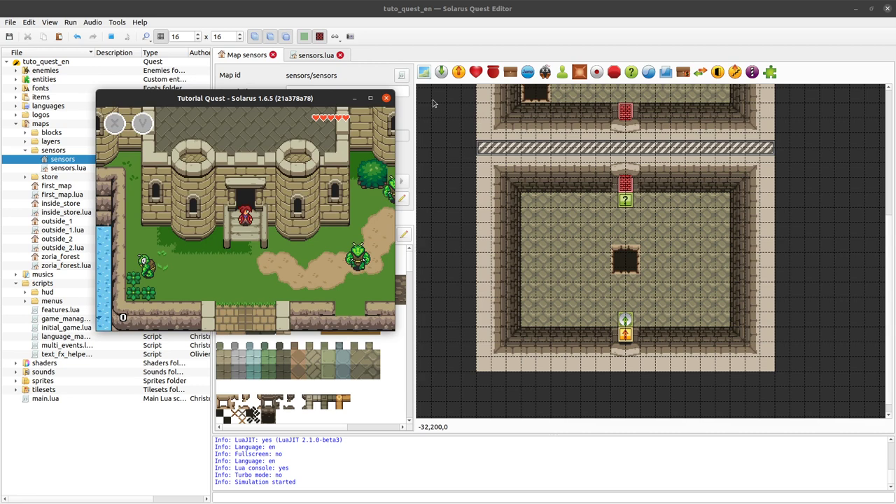
{"action": "left_click", "coordinate": [386, 98]}
Step: Run the quest, walk the hero into the central pit from different sides, and close the game
{"action": "left_click", "coordinate": [110, 36]}
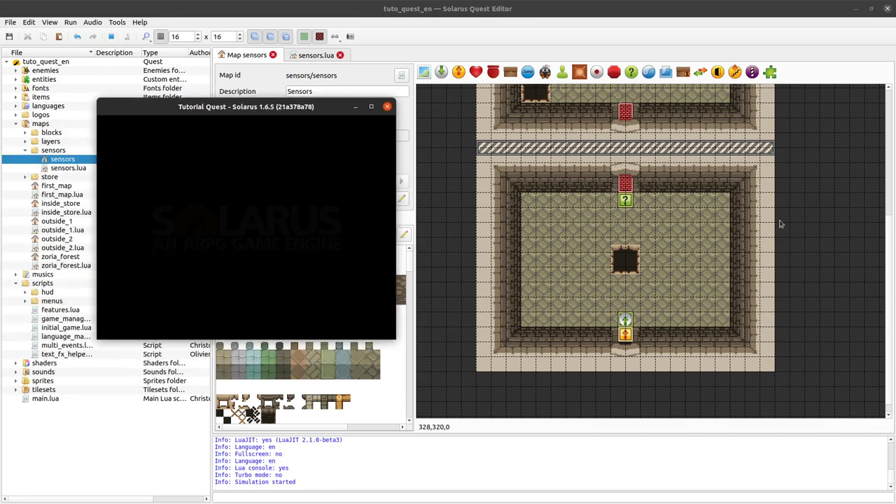
{"action": "key", "text": "Up"}
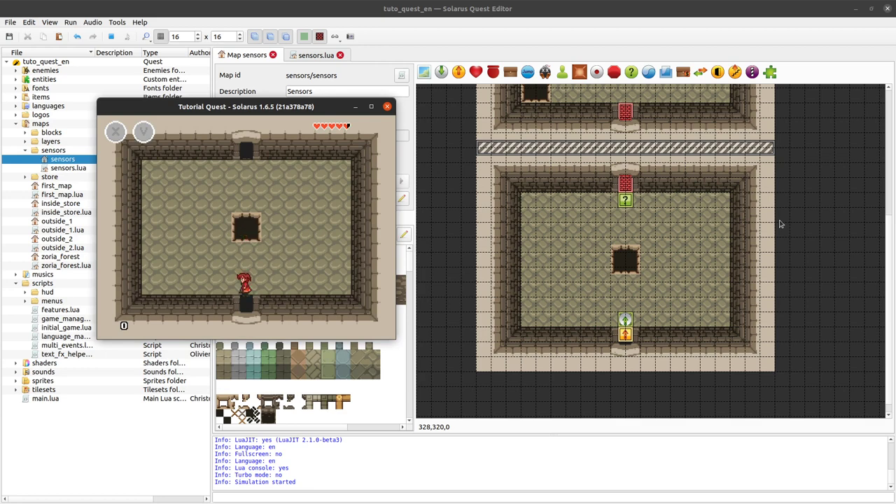
{"action": "key", "text": "Left"}
{"action": "key", "text": "Right"}
{"action": "key", "text": "Up"}
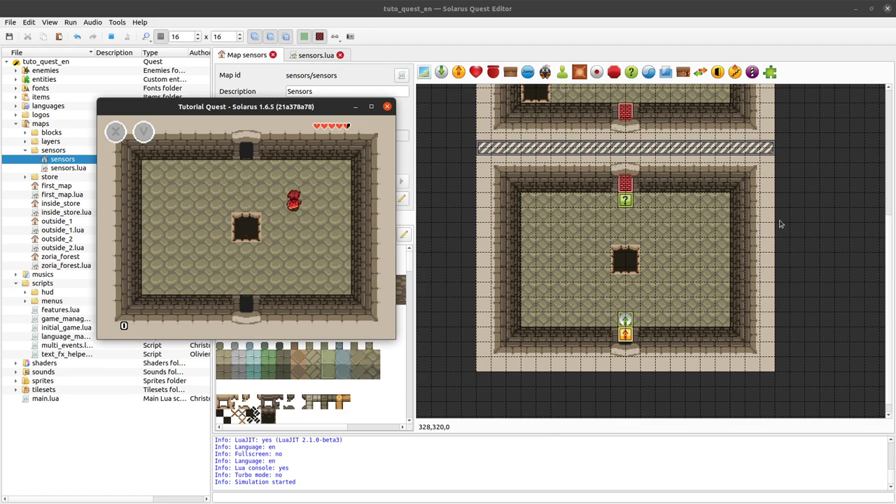
{"action": "key", "text": "Left"}
{"action": "key", "text": "Right"}
{"action": "key", "text": "Down"}
{"action": "key", "text": "Left"}
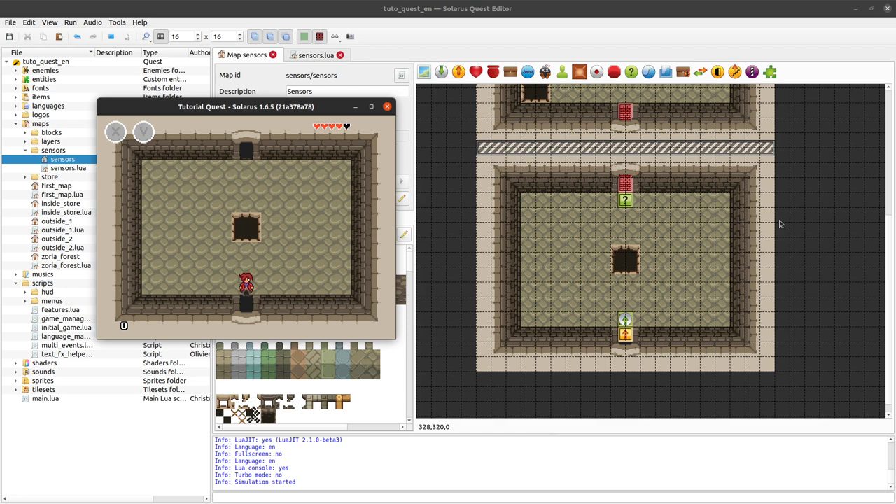
{"action": "key", "text": "Left"}
{"action": "key", "text": "Up"}
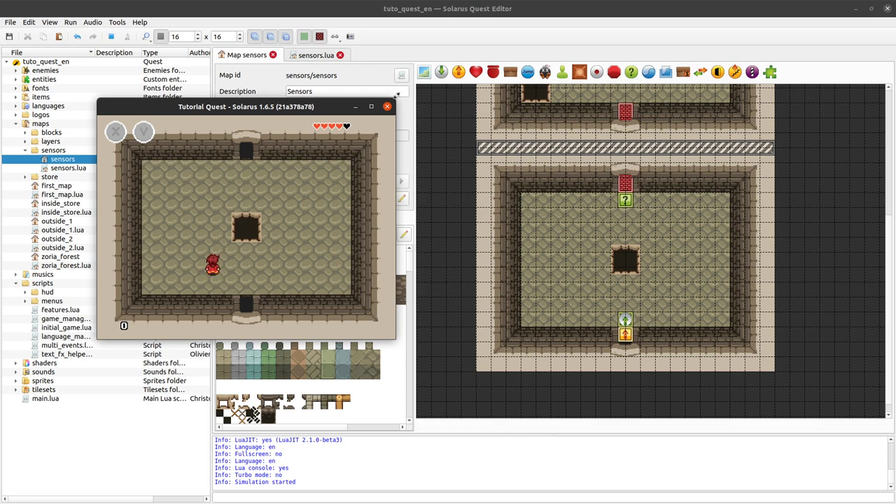
{"action": "left_click", "coordinate": [386, 106]}
Step: In sensors.lua, duplicate the sensor function, rename the copy to save_solid_ground_sensor_2:on_activated(), and save the script
{"action": "left_click", "coordinate": [315, 59]}
{"action": "left_click_drag", "start_coordinate": [302, 85], "coordinate": [323, 149]}
{"action": "key", "text": "ctrl+c"}
{"action": "key", "text": "ctrl+v"}
{"action": "key", "text": "ctrl+v"}
{"action": "left_click", "coordinate": [355, 132]}
{"action": "key", "text": "BackSpace"}
{"action": "type", "text": "2"}
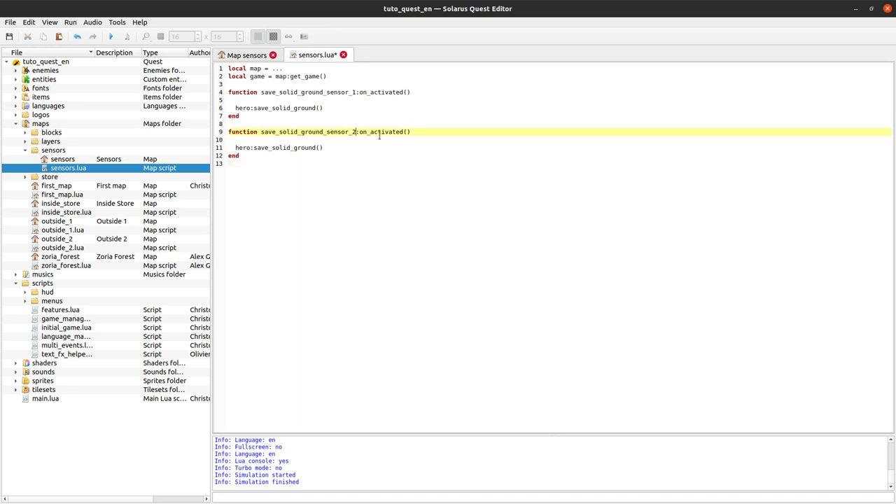
{"action": "key", "text": "ctrl+s"}
Step: Test the second sensor by running the quest and walking the hero past the upper doorway into the pit, and close the game
{"action": "left_click", "coordinate": [112, 38]}
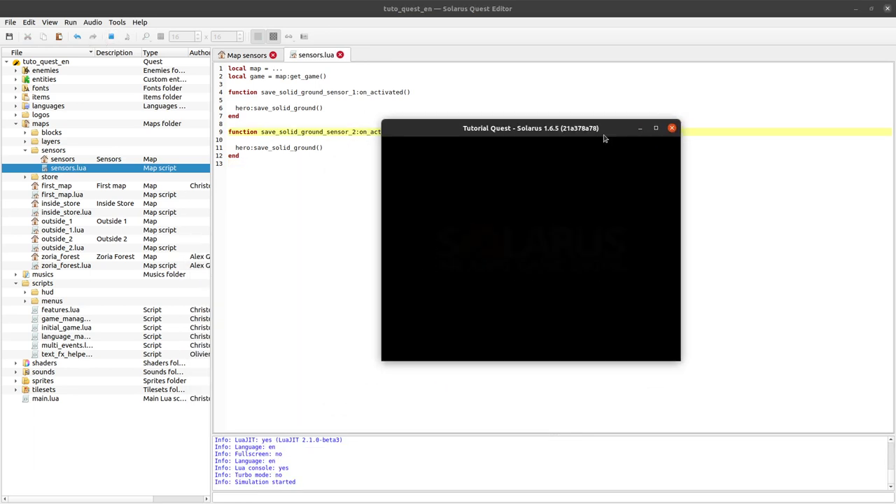
{"action": "key", "text": "Up"}
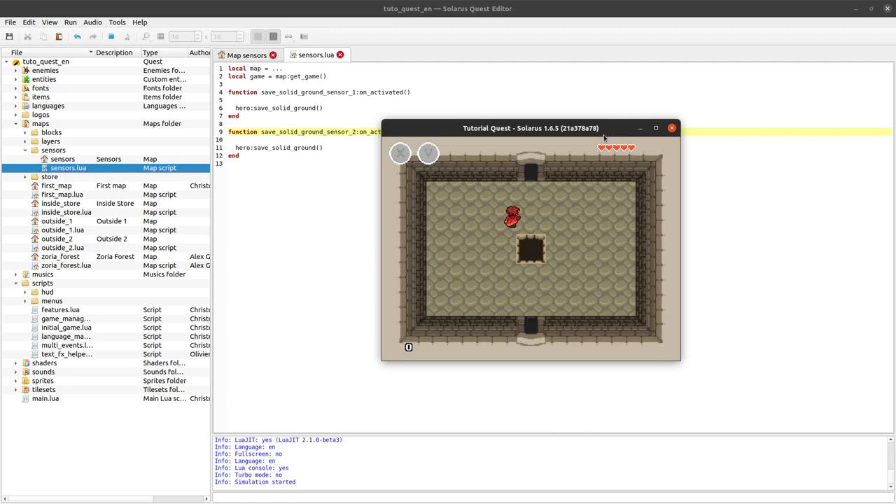
{"action": "key", "text": "Right"}
{"action": "key", "text": "Down"}
{"action": "left_click", "coordinate": [671, 127]}
{"action": "left_click", "coordinate": [263, 55]}
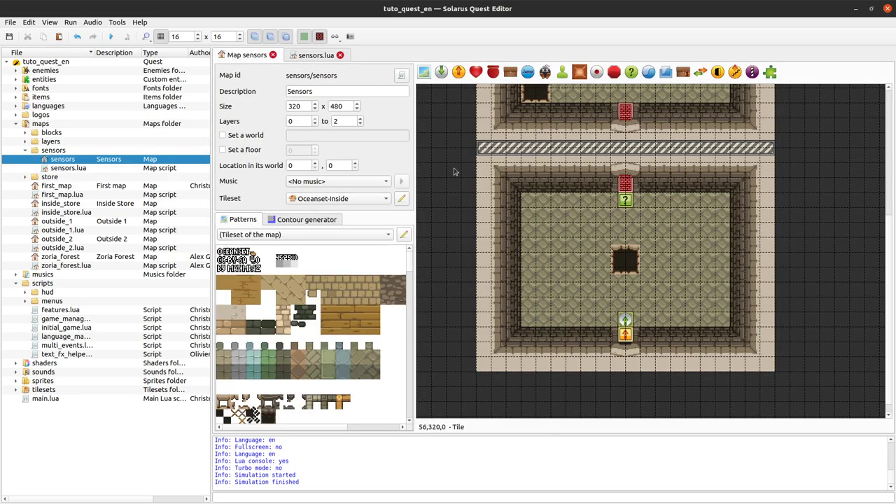
Step: In sensors.lua, turn the first sensor function into local function save_solid_ground_sensor_on_activated(sensor)
{"action": "left_click", "coordinate": [316, 56]}
{"action": "left_click_drag", "start_coordinate": [279, 86], "coordinate": [343, 222]}
{"action": "left_click", "coordinate": [344, 221]}
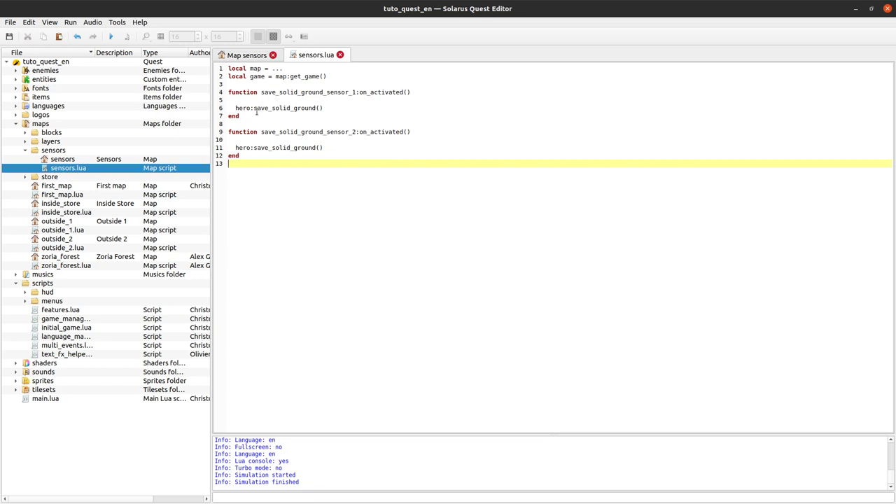
{"action": "left_click", "coordinate": [260, 93]}
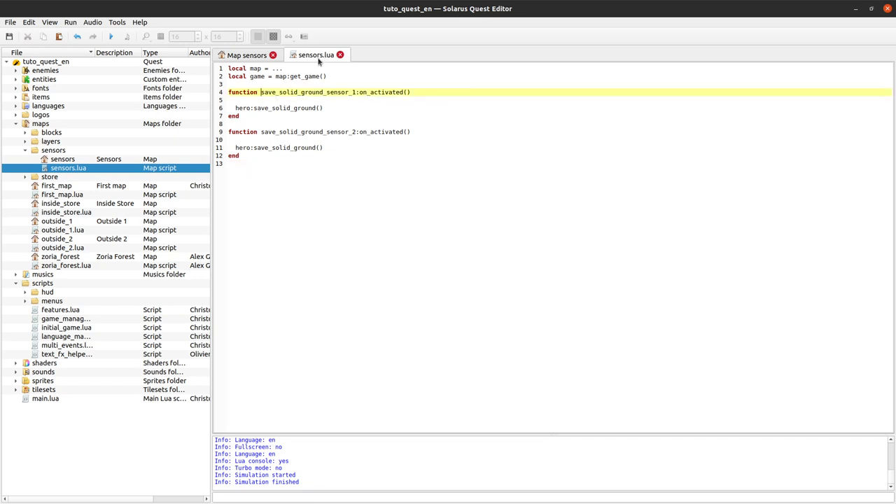
{"action": "key", "text": "Home"}
{"action": "type", "text": "local"}
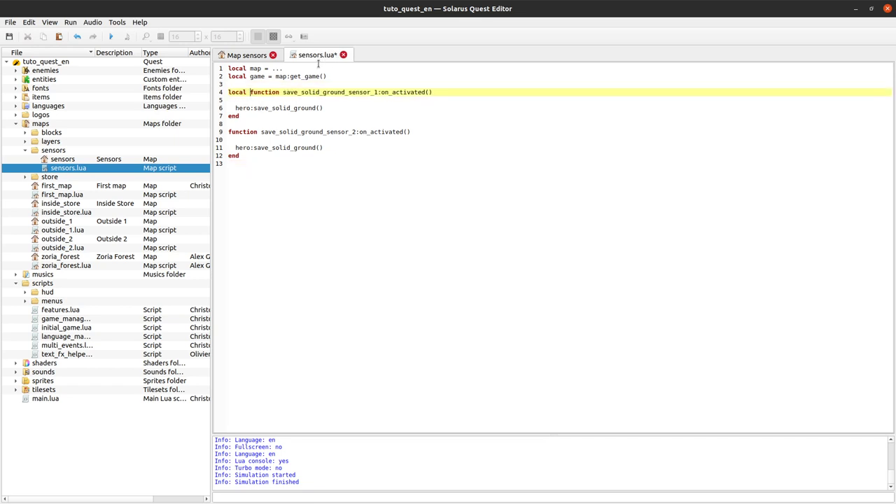
{"action": "key", "text": "Delete"}
{"action": "key", "text": "Delete"}
{"action": "double_click", "coordinate": [344, 91]}
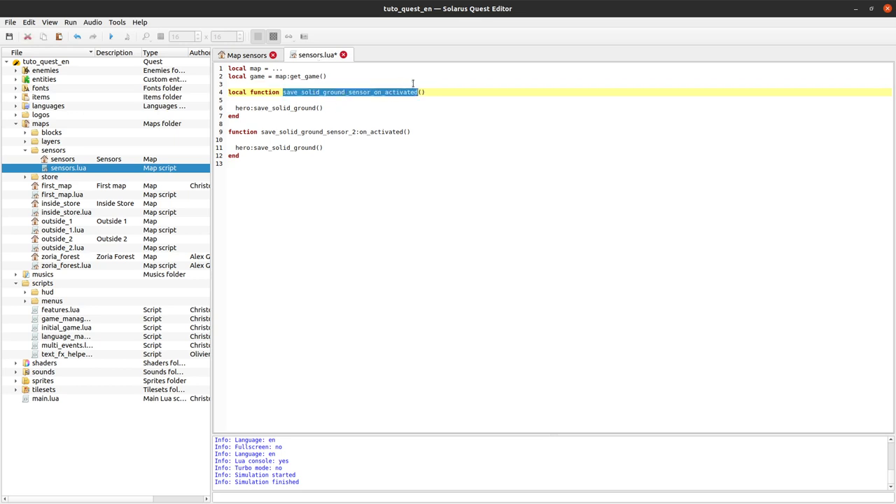
{"action": "left_click", "coordinate": [424, 93]}
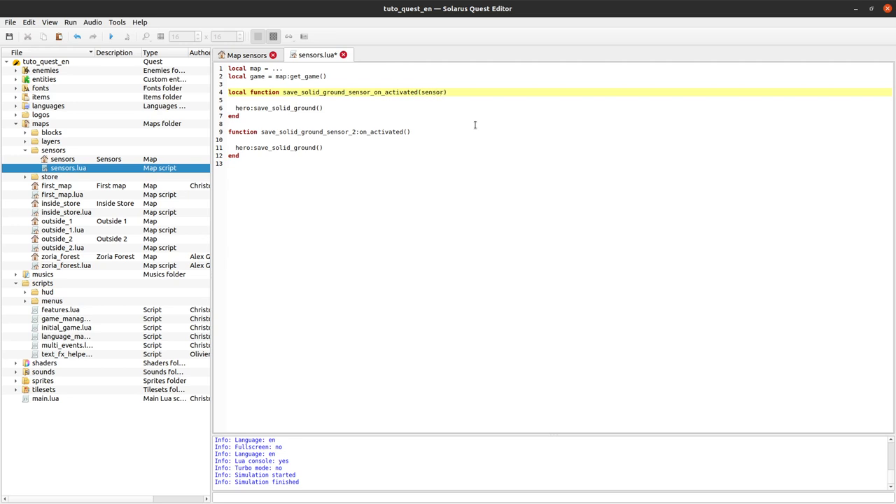
Step: Replace the second sensor function with the assignment save_solid_ground_sensor_1.on_activated = save_solid_ground_sensor_on_activated
{"action": "left_click_drag", "start_coordinate": [275, 85], "coordinate": [197, 130]}
{"action": "left_click", "coordinate": [280, 124]}
{"action": "key", "text": "BackSpace"}
{"action": "left_click_drag", "start_coordinate": [318, 132], "coordinate": [335, 162]}
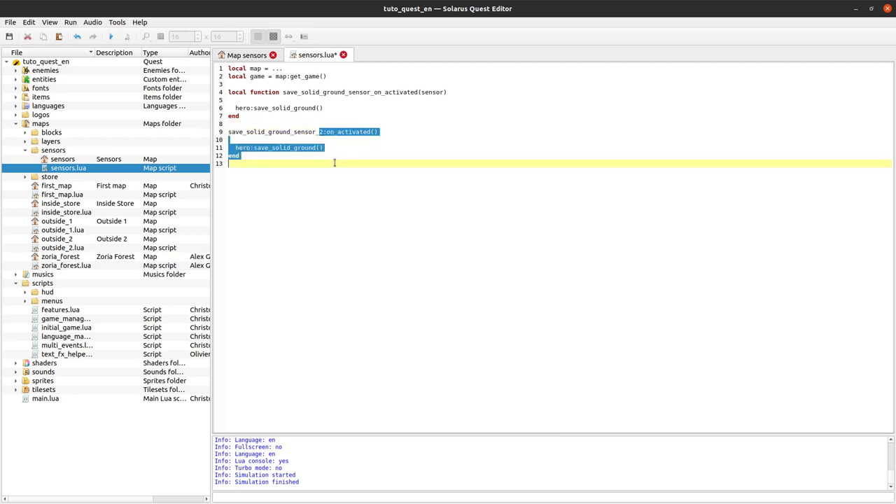
{"action": "type", "text": "1."}
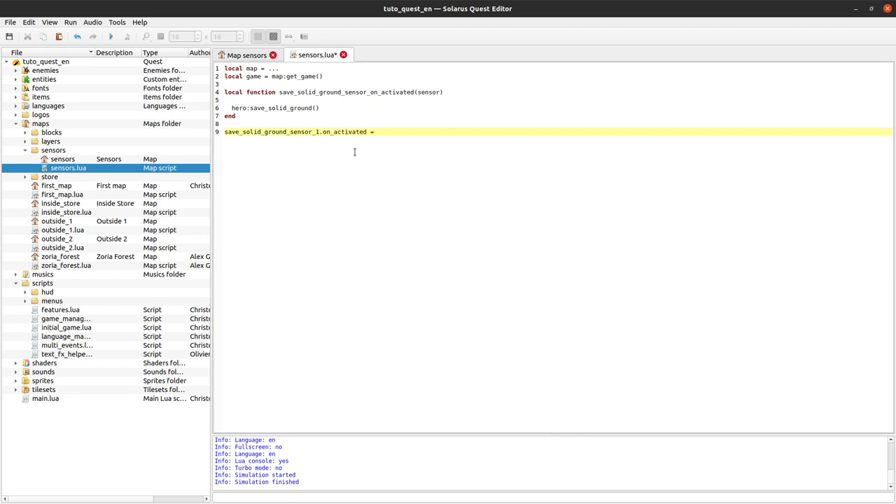
{"action": "double_click", "coordinate": [345, 133]}
{"action": "double_click", "coordinate": [304, 132]}
{"action": "double_click", "coordinate": [349, 92]}
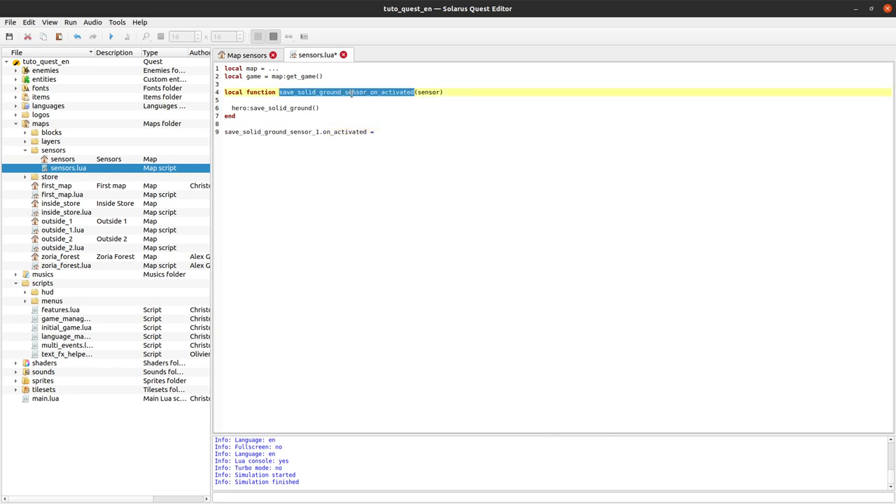
{"action": "left_click", "coordinate": [410, 132]}
{"action": "key", "text": "ctrl+v"}
Step: Duplicate the assignment line, change the copy to save_solid_ground_sensor_2, and save the script
{"action": "left_click_drag", "start_coordinate": [530, 124], "coordinate": [534, 132]}
{"action": "key", "text": "ctrl+c"}
{"action": "key", "text": "ctrl+v"}
{"action": "key", "text": "ctrl+v"}
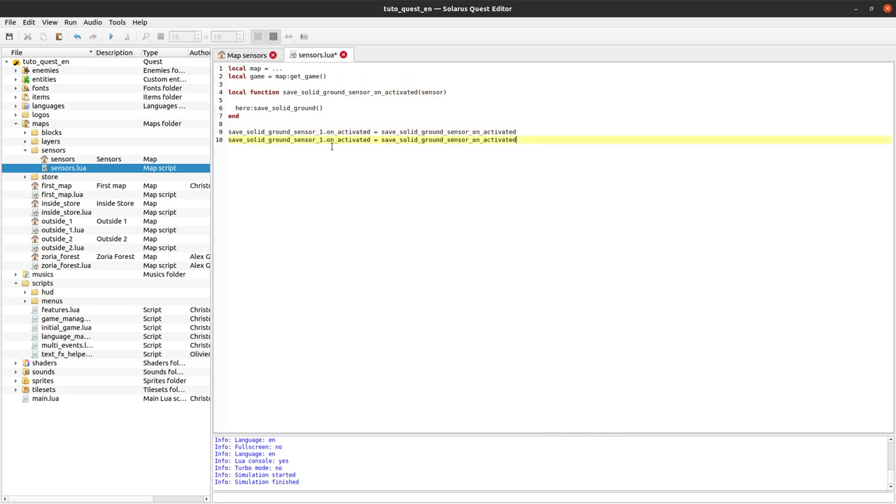
{"action": "left_click_drag", "start_coordinate": [320, 140], "coordinate": [324, 140]}
{"action": "type", "text": "2"}
{"action": "key", "text": "ctrl+s"}
{"action": "double_click", "coordinate": [290, 132]}
Step: Insert the line for map:get_entities("save_solid_ground_sensor_") do above the two assignments
{"action": "left_click", "coordinate": [352, 123]}
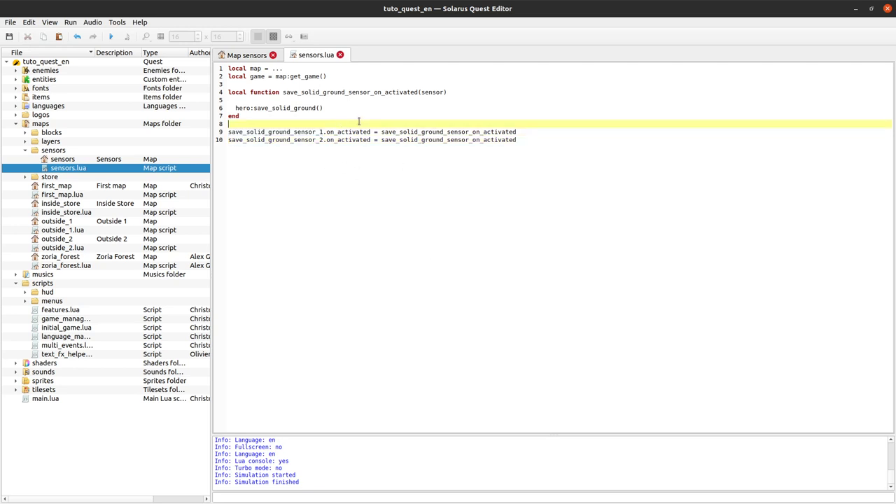
{"action": "key", "text": "Return"}
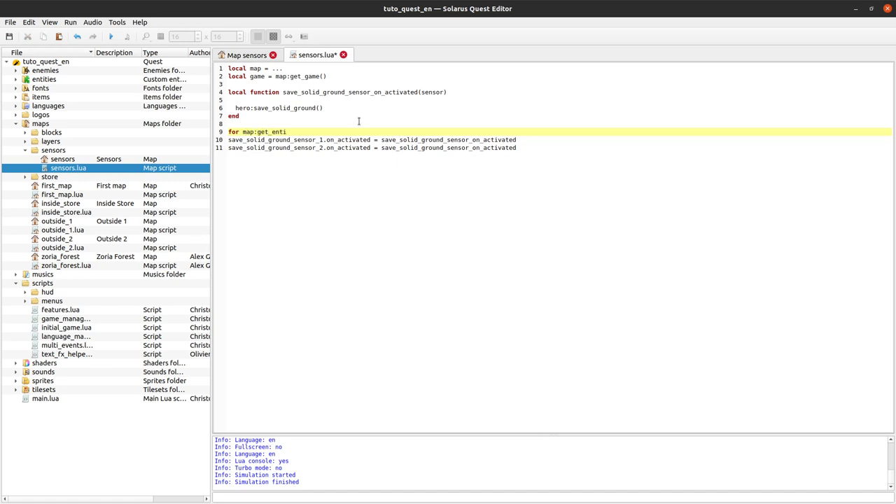
{"action": "type", "text": "for map:get_entities(\""}
{"action": "double_click", "coordinate": [318, 140]}
{"action": "key", "text": "ctrl+c"}
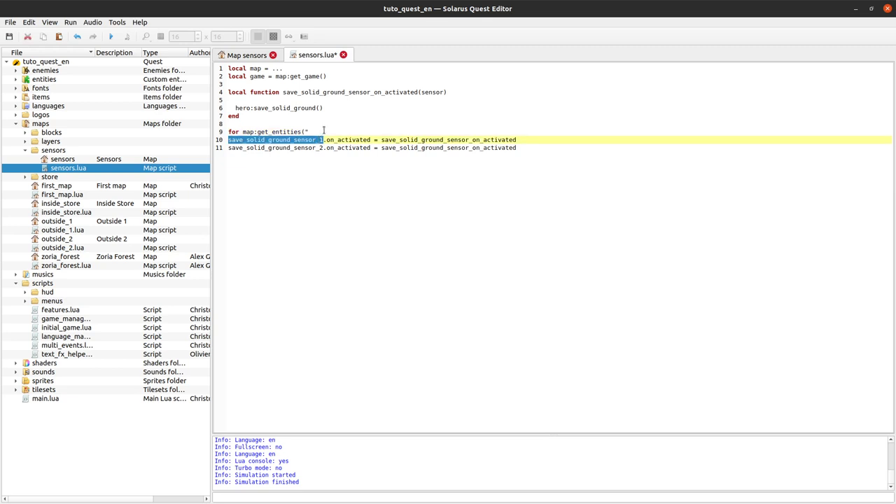
{"action": "left_click", "coordinate": [324, 131]}
{"action": "key", "text": "ctrl+v"}
{"action": "key", "text": "BackSpace"}
{"action": "type", "text": "\""}
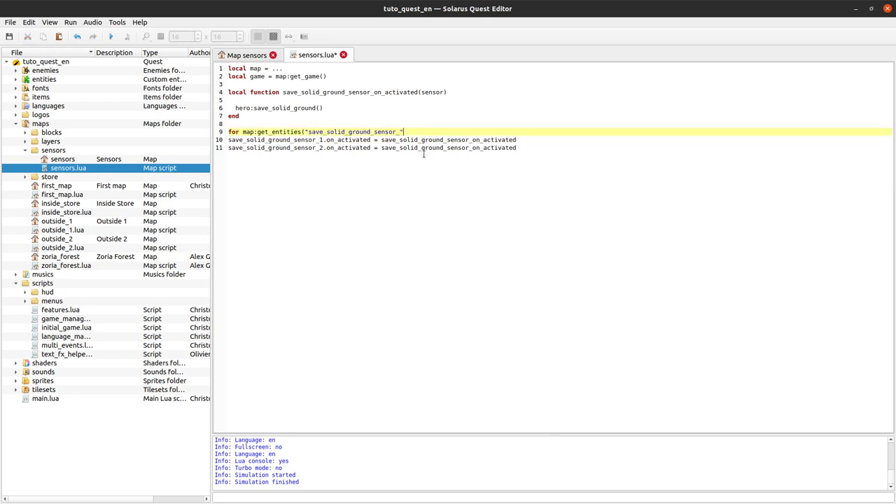
{"action": "key", "text": "Down"}
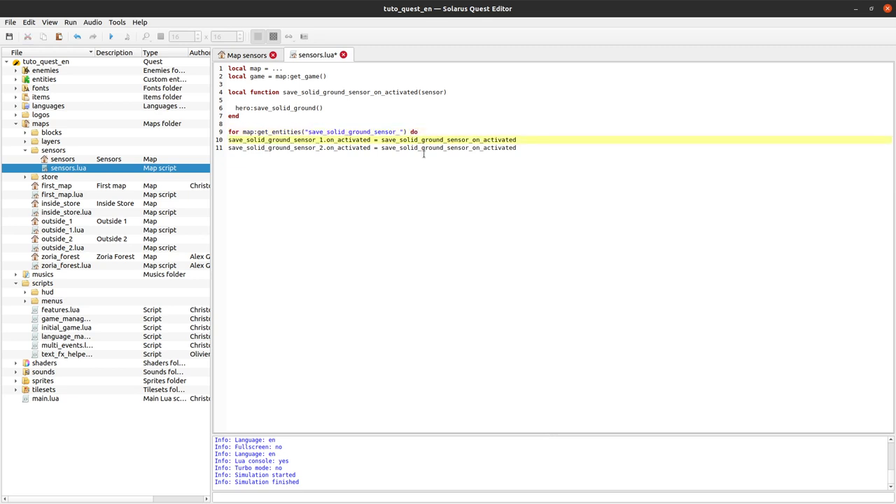
Step: Add "sensor in" to the loop header and replace save_solid_ground_sensor_1 with sensor in the first assignment
{"action": "key", "text": "Up"}
{"action": "key", "text": "Home"}
{"action": "key", "text": "ctrl+Right"}
{"action": "type", "text": "sensor in"}
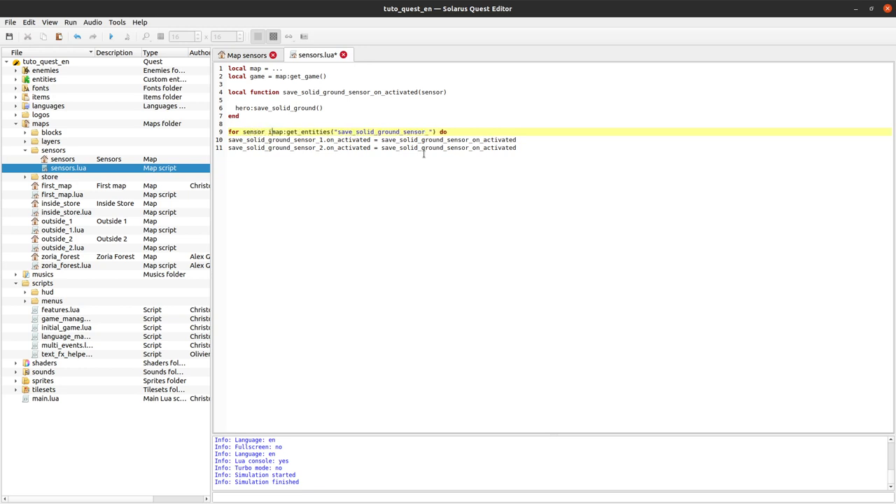
{"action": "double_click", "coordinate": [250, 131]}
{"action": "key", "text": "ctrl+c"}
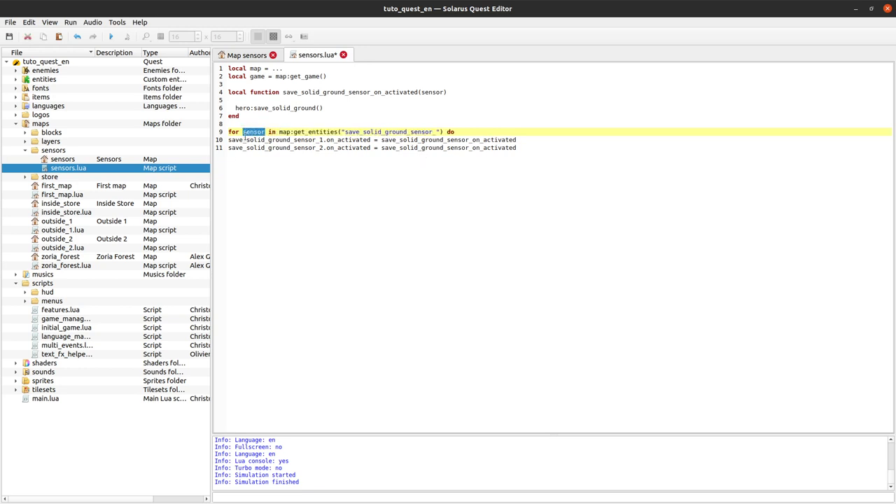
{"action": "double_click", "coordinate": [252, 140]}
{"action": "key", "text": "ctrl+v"}
{"action": "key", "text": "BackSpace"}
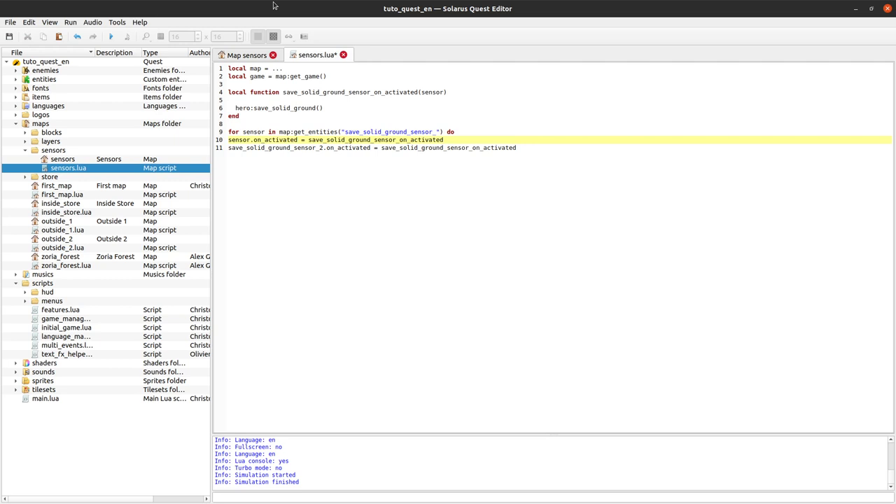
Step: Indent the sensor assignment, replace the save_solid_ground_sensor_2 line with a closing end, and save the script
{"action": "key", "text": "Home"}
{"action": "key", "text": "Down"}
{"action": "key", "text": "Home"}
{"action": "key", "text": "shift+End"}
{"action": "key", "text": "BackSpace"}
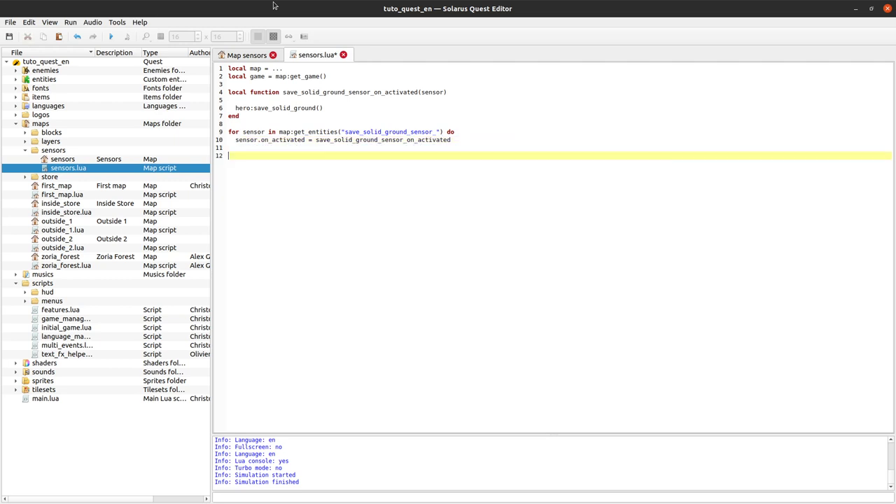
{"action": "type", "text": "end"}
{"action": "key", "text": "Return"}
{"action": "key", "text": "ctrl+s"}
{"action": "double_click", "coordinate": [390, 140]}
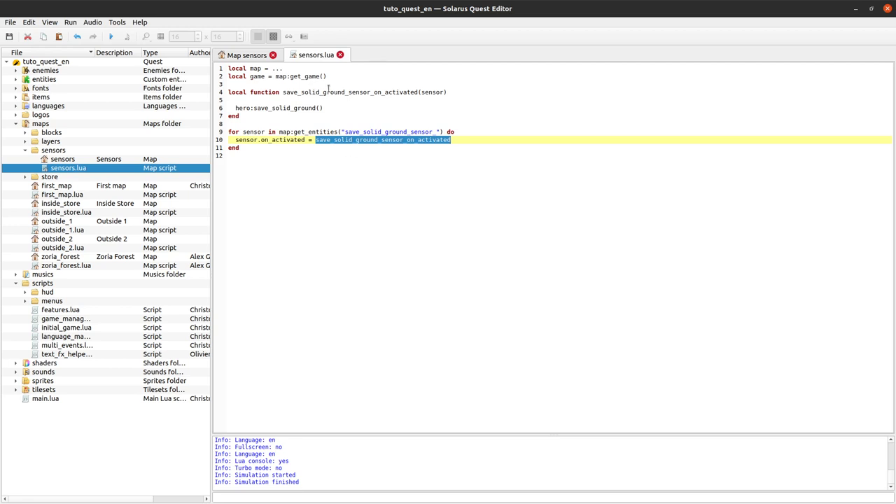
{"action": "left_click_drag", "start_coordinate": [329, 91], "coordinate": [336, 116]}
{"action": "left_click", "coordinate": [337, 115]}
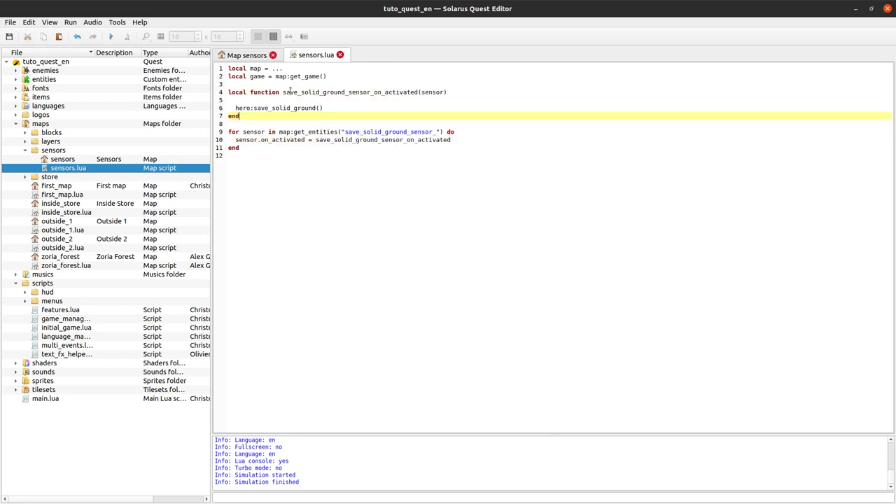
{"action": "left_click_drag", "start_coordinate": [228, 92], "coordinate": [319, 238]}
{"action": "left_click", "coordinate": [319, 238]}
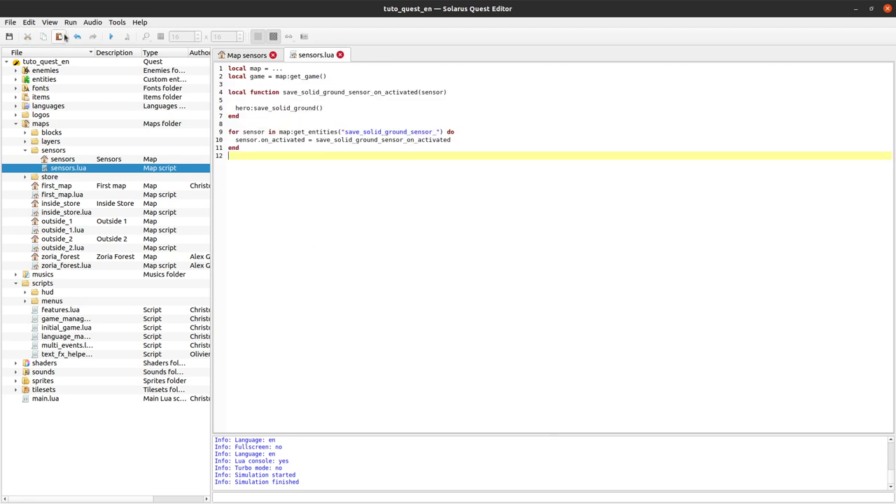
Step: Test the sensor loop by running the quest and walking the hero to the upper doorway and down into the pit, and close the game
{"action": "left_click", "coordinate": [111, 36]}
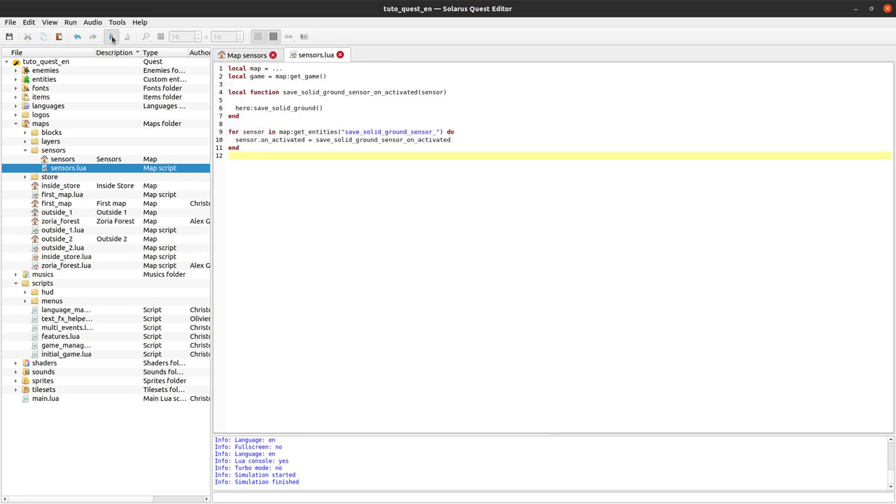
{"action": "left_click", "coordinate": [76, 52]}
{"action": "left_click", "coordinate": [75, 53]}
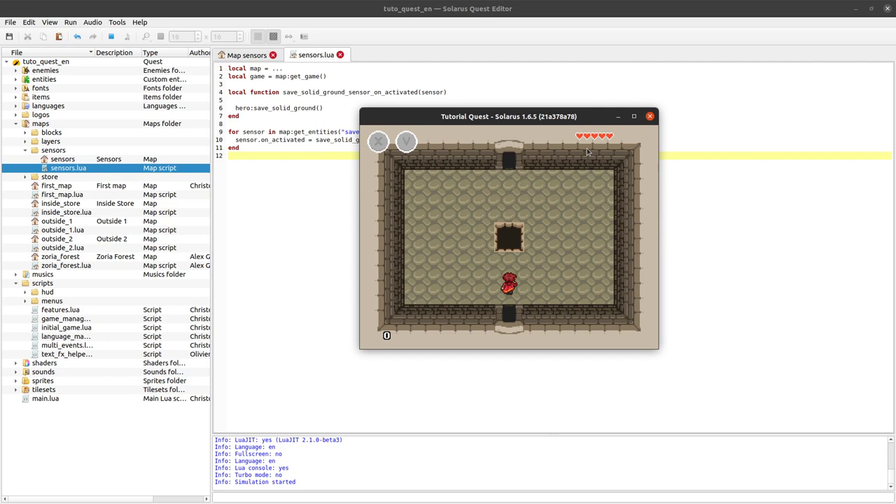
{"action": "key", "text": "Left"}
{"action": "key", "text": "Up"}
{"action": "key", "text": "Right"}
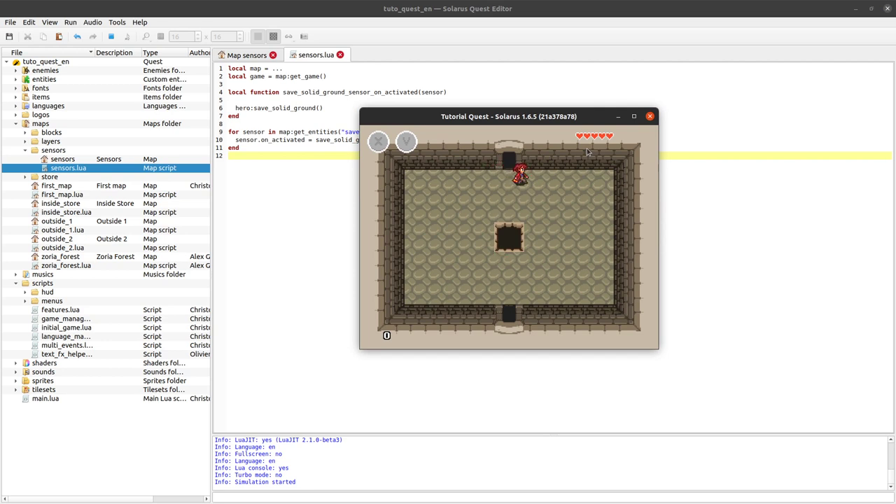
{"action": "key", "text": "Down"}
{"action": "left_click", "coordinate": [650, 116]}
Step: Return to the sensors map and examine the doorways on both sides of the separator between the two rooms
{"action": "left_click", "coordinate": [247, 55]}
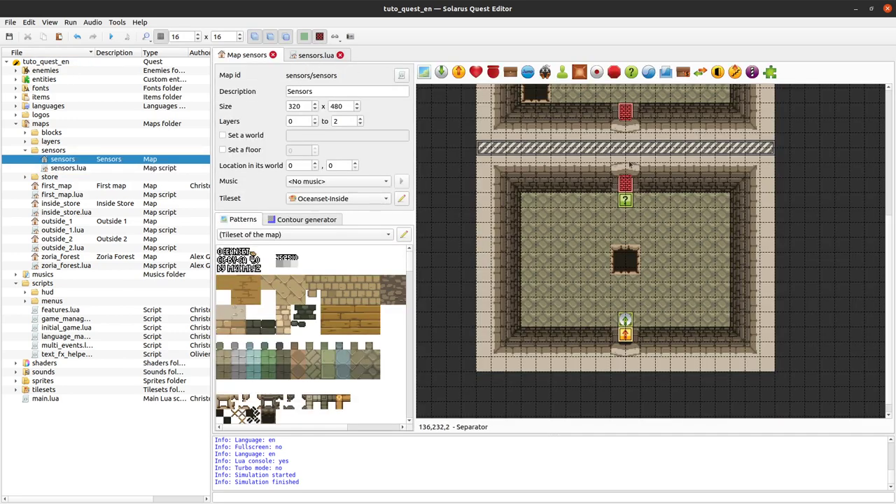
{"action": "middle_click_drag", "start_coordinate": [665, 192], "coordinate": [664, 308]}
{"action": "middle_click_drag", "start_coordinate": [604, 126], "coordinate": [611, 180]}
{"action": "middle_click_drag", "start_coordinate": [616, 332], "coordinate": [616, 284]}
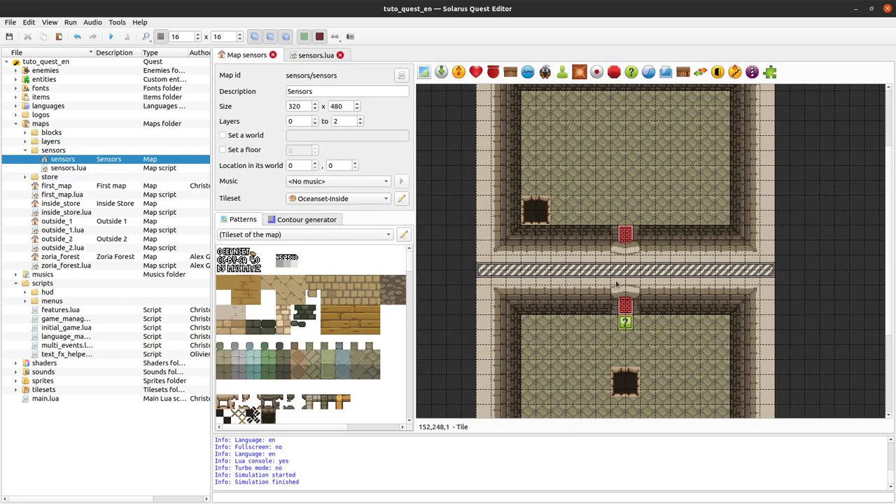
Step: Duplicate the lower room's doorway sensor onto the floor tile just above the upper room's bottom doorway and save the map
{"action": "left_click", "coordinate": [627, 322]}
{"action": "key", "text": "ctrl+c"}
{"action": "key", "text": "ctrl+v"}
{"action": "left_click", "coordinate": [627, 218]}
{"action": "key", "text": "ctrl+s"}
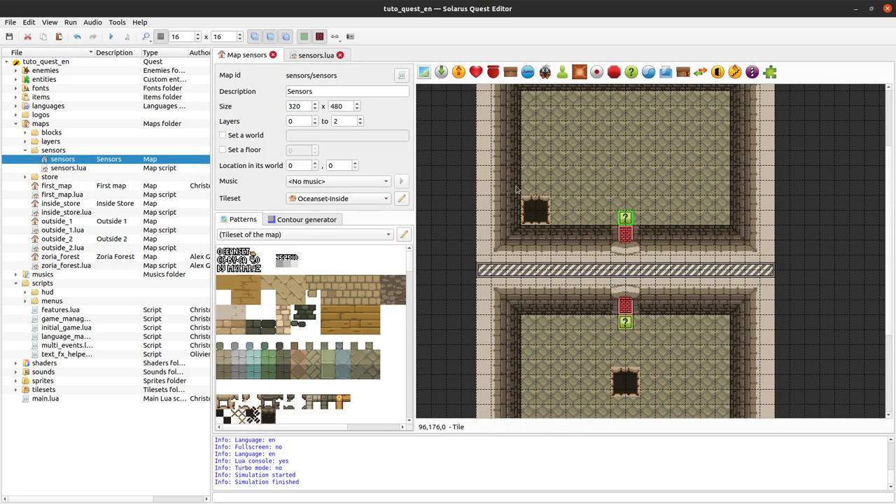
Step: Test the new sensor by running the quest, walking the hero into the upper room and left into the pit, and close the game
{"action": "left_click", "coordinate": [110, 37]}
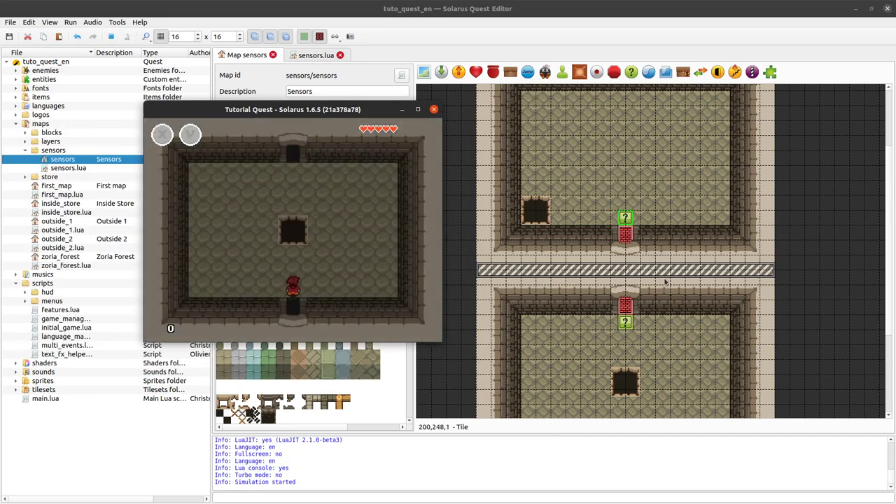
{"action": "key", "text": "Up"}
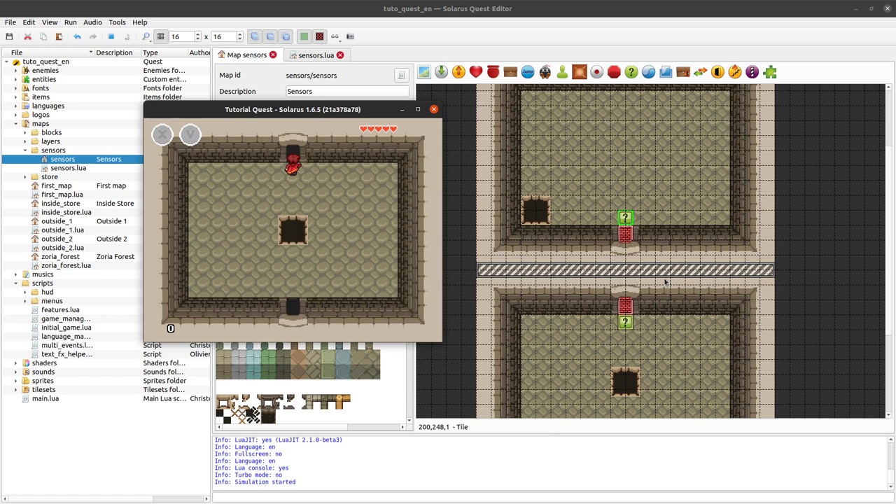
{"action": "key", "text": "Left"}
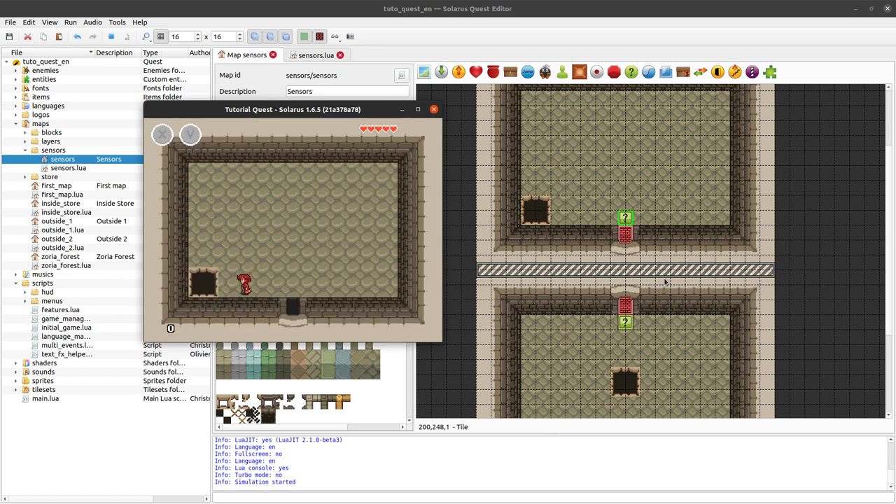
{"action": "key", "text": "Left"}
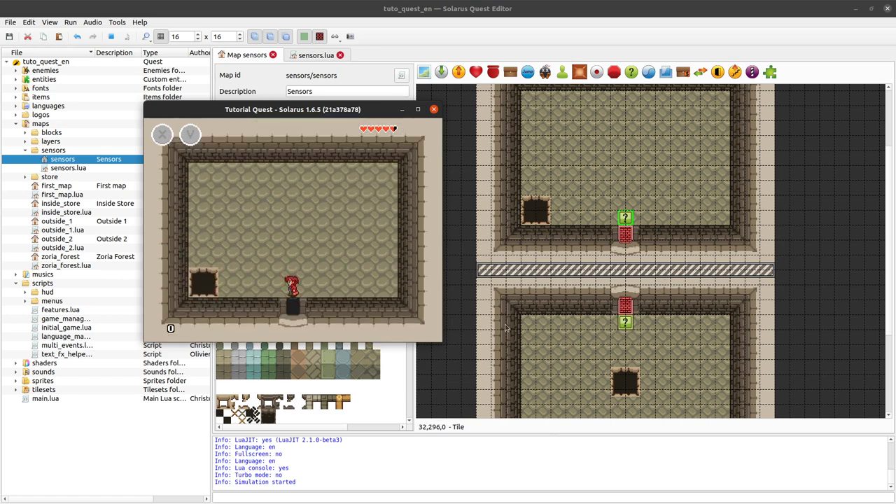
{"action": "left_click", "coordinate": [434, 111]}
Step: Check the name of the upper room's doorway sensor in its entity properties
{"action": "double_click", "coordinate": [625, 223]}
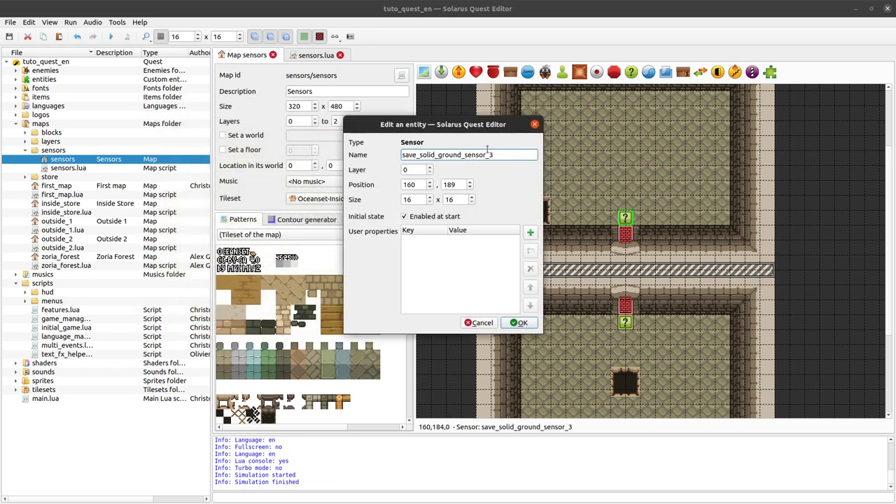
{"action": "double_click", "coordinate": [491, 154]}
{"action": "left_click", "coordinate": [508, 323]}
Step: Review the sensor loop at the end of the sensors.lua script and return to the sensors map
{"action": "left_click", "coordinate": [308, 56]}
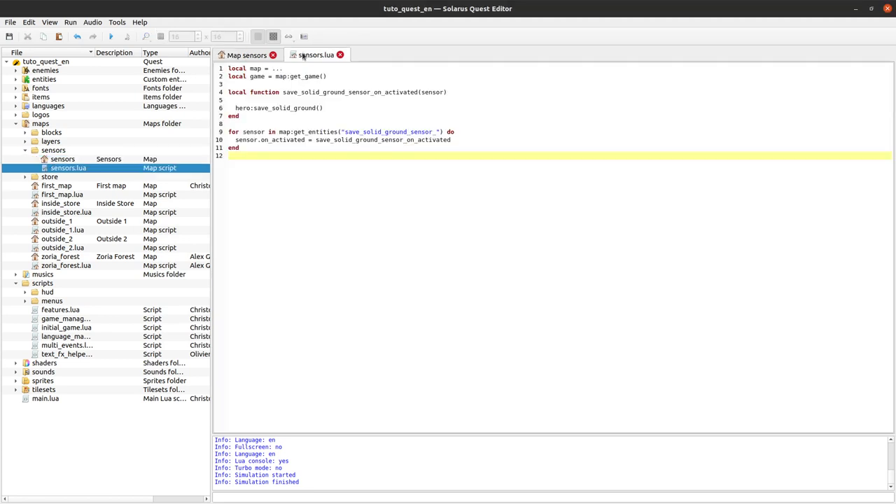
{"action": "left_click_drag", "start_coordinate": [286, 149], "coordinate": [144, 10]}
{"action": "left_click", "coordinate": [356, 187]}
{"action": "left_click", "coordinate": [246, 54]}
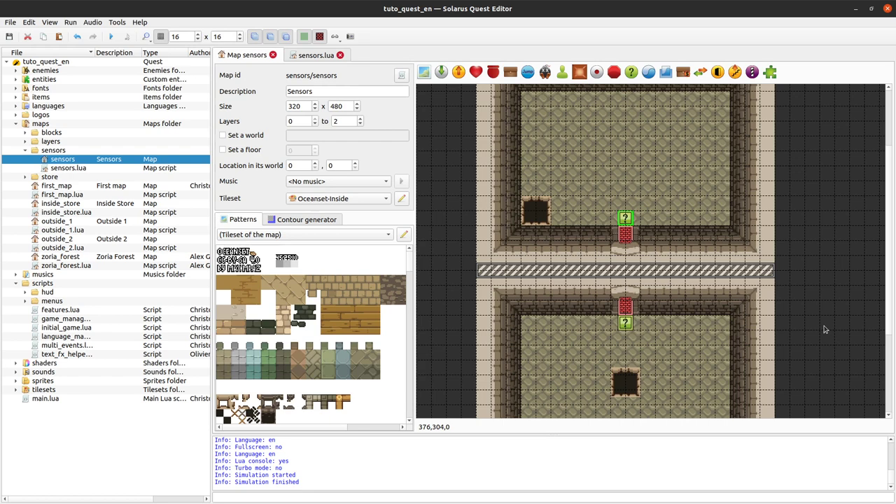
Step: Examine how the loop in sensors.lua assigns on_activated to each sensor, comparing it with the sensors on the map
{"action": "left_click", "coordinate": [333, 57]}
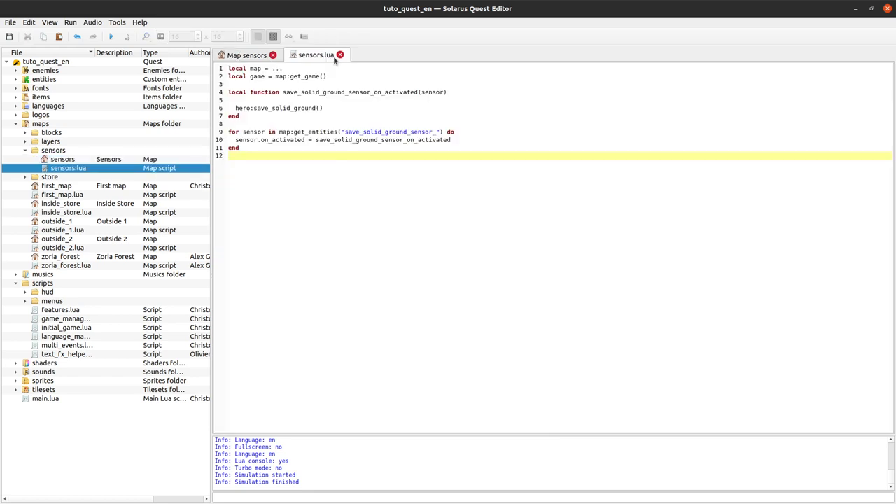
{"action": "left_click", "coordinate": [273, 133]}
{"action": "left_click", "coordinate": [276, 147]}
{"action": "double_click", "coordinate": [281, 140]}
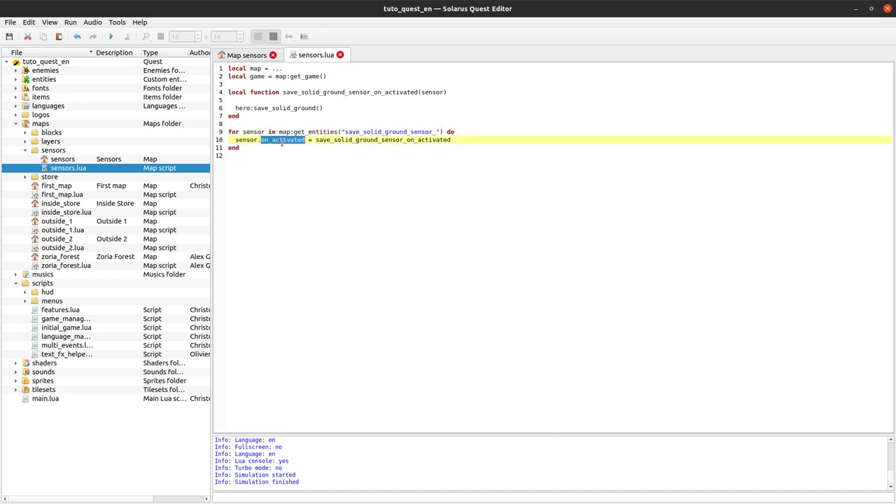
{"action": "left_click", "coordinate": [287, 146]}
{"action": "double_click", "coordinate": [287, 140]}
{"action": "double_click", "coordinate": [246, 139]}
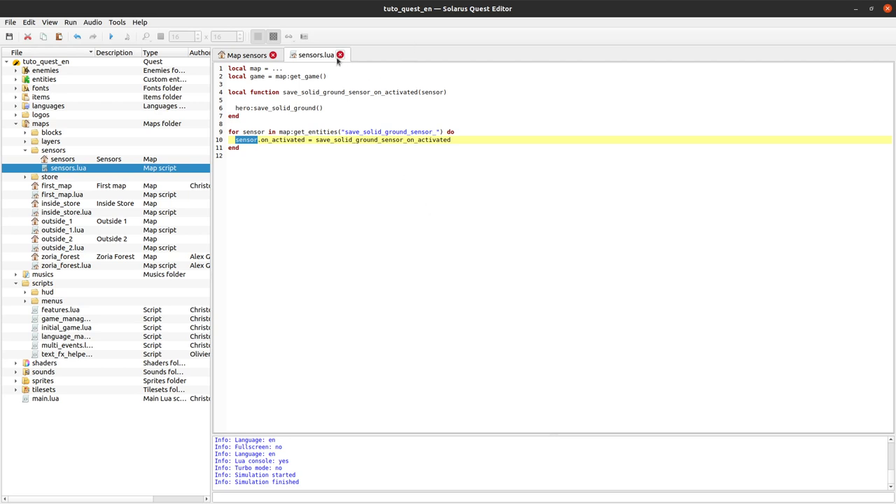
{"action": "left_click", "coordinate": [246, 55]}
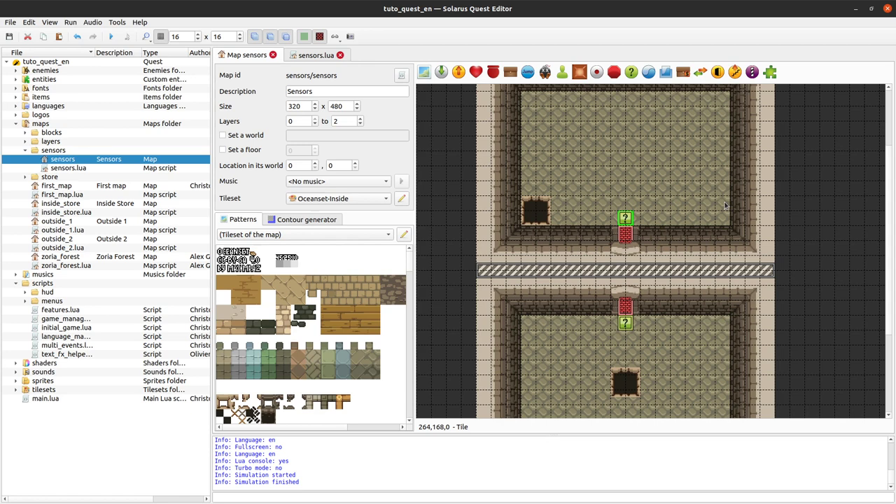
{"action": "left_click", "coordinate": [317, 56]}
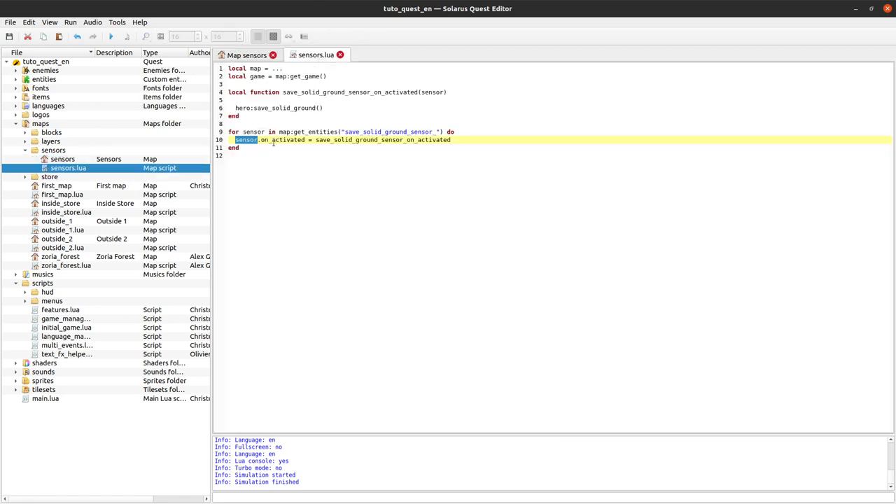
{"action": "left_click", "coordinate": [284, 182]}
{"action": "key", "text": "ctrl+a"}
{"action": "key", "text": "Right"}
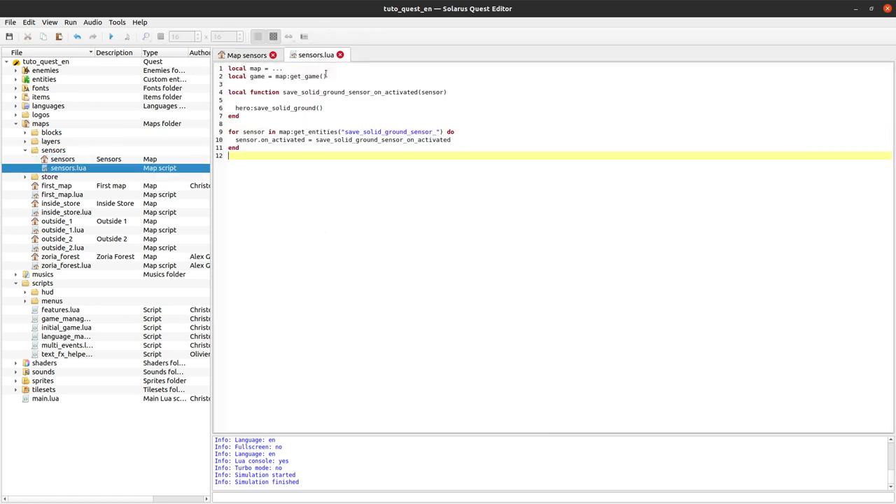
Step: Return to the sensors map and hide its grid
{"action": "left_click", "coordinate": [246, 56]}
{"action": "scroll", "coordinate": [581, 370], "scroll_direction": "down", "scroll_amount": 2}
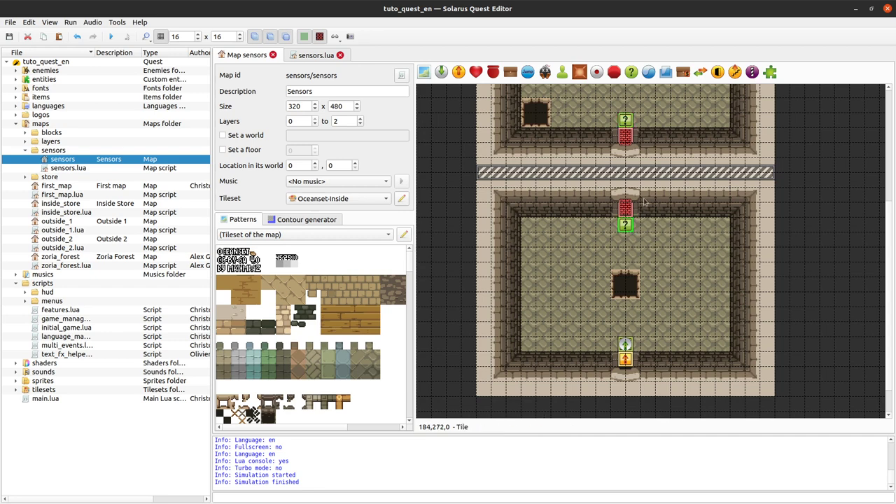
{"action": "key", "text": "ctrl+g"}
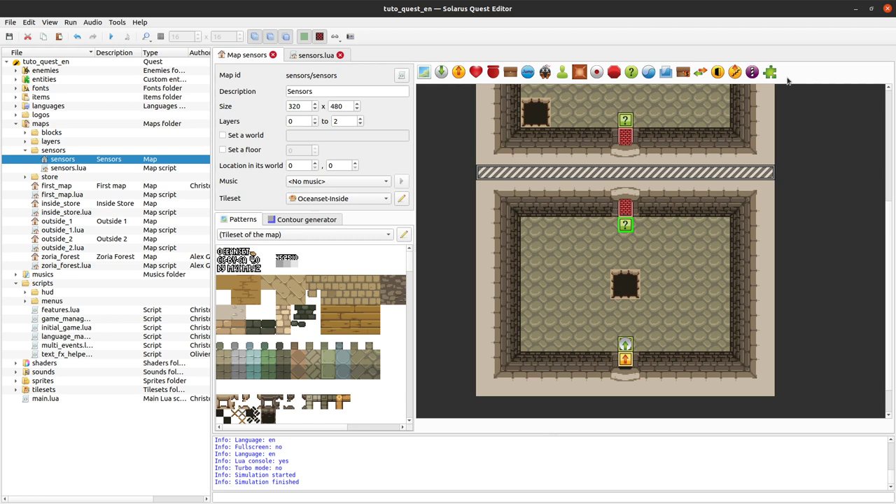
Step: Place a switch on the floor to the right of the lower room's pit and undo the placement
{"action": "left_click", "coordinate": [596, 72]}
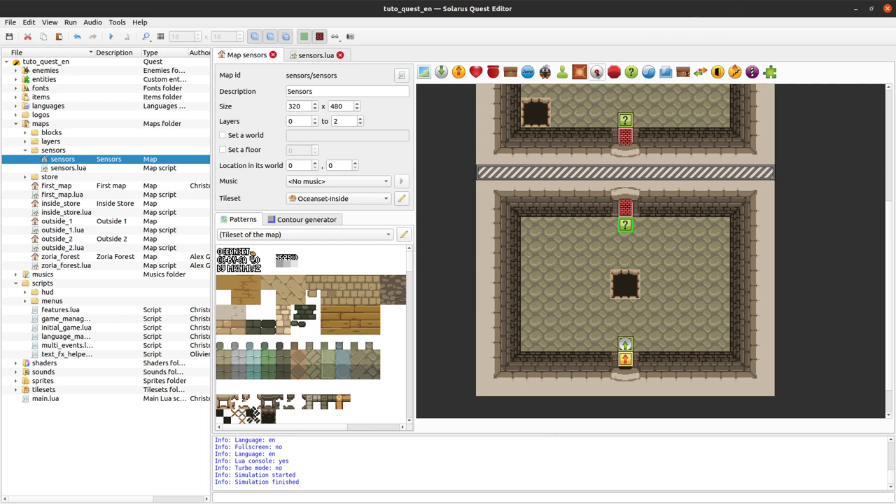
{"action": "left_click", "coordinate": [675, 289]}
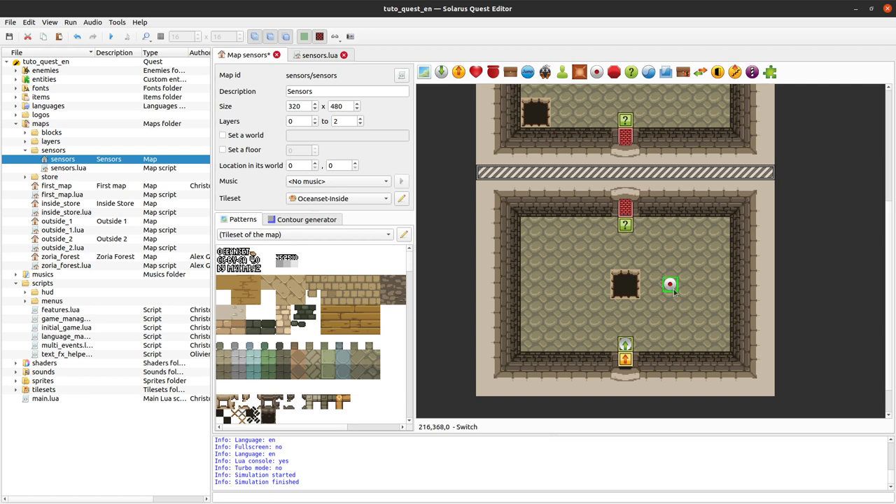
{"action": "key", "text": "ctrl+z"}
Step: Check the properties of the lower room's doorway sensor and review the save_solid_ground_sensor_on_activated function in sensors.lua
{"action": "double_click", "coordinate": [624, 223]}
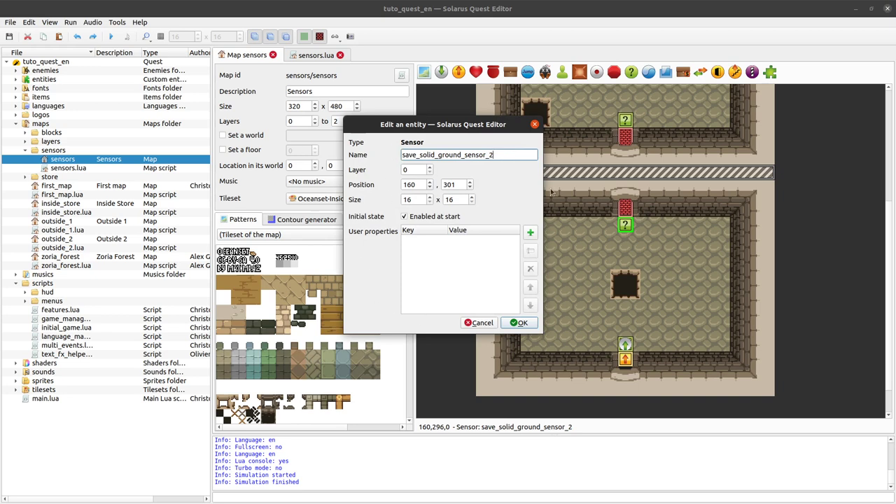
{"action": "left_click", "coordinate": [480, 323]}
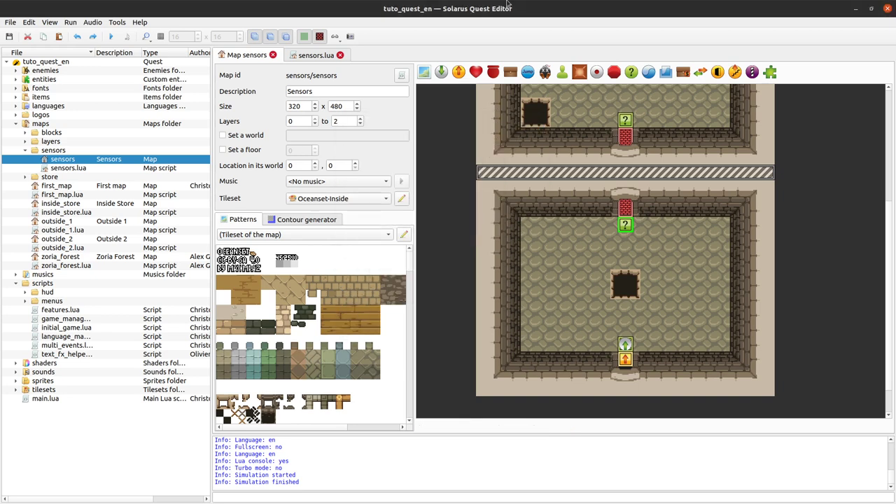
{"action": "left_click", "coordinate": [299, 58]}
{"action": "left_click_drag", "start_coordinate": [281, 103], "coordinate": [336, 117]}
{"action": "left_click", "coordinate": [351, 114]}
{"action": "left_click", "coordinate": [246, 54]}
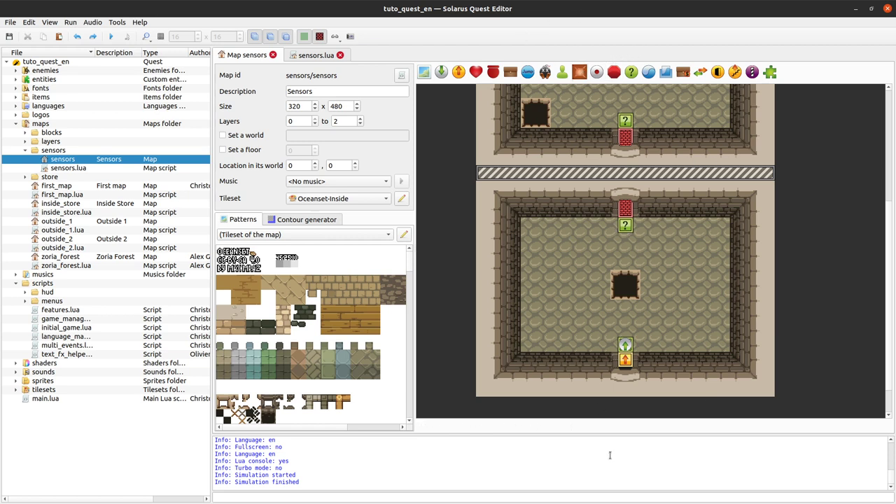
Step: Try enlarging the lower room's doorway sensor into a band spanning the room's full width just above the pit
{"action": "left_click_drag", "start_coordinate": [625, 226], "coordinate": [522, 254]}
{"action": "left_click", "coordinate": [550, 247]}
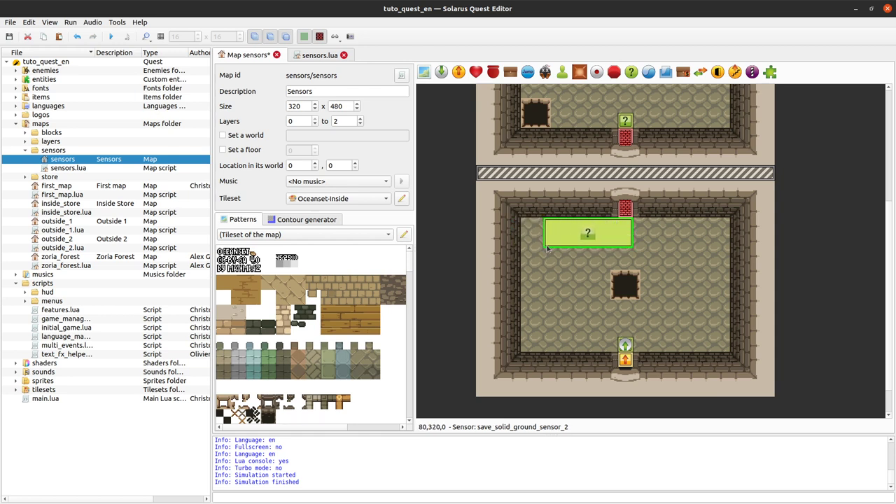
{"action": "left_click_drag", "start_coordinate": [587, 235], "coordinate": [681, 324]}
{"action": "double_click", "coordinate": [726, 254]}
{"action": "key", "text": "Escape"}
Step: Undo all the resizing and moving of the lower room's doorway sensor
{"action": "key", "text": "ctrl+z"}
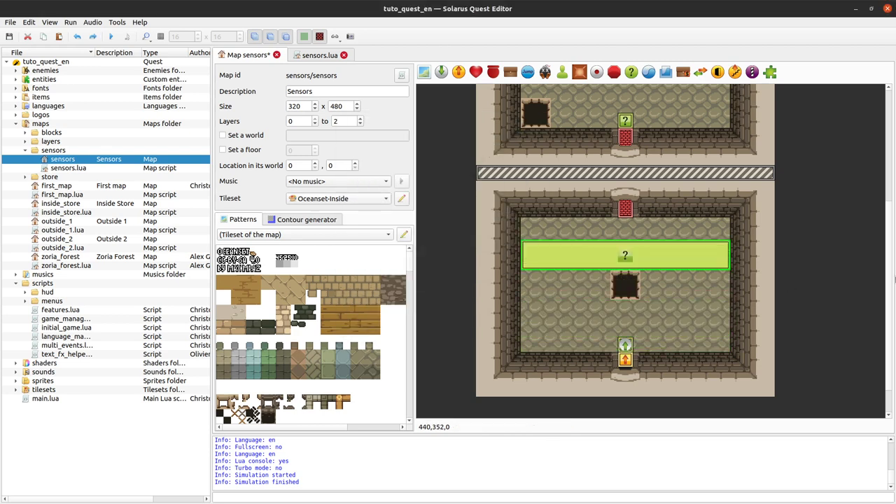
{"action": "key", "text": "ctrl+z"}
{"action": "key", "text": "ctrl+z"}
{"action": "key", "text": "ctrl+z"}
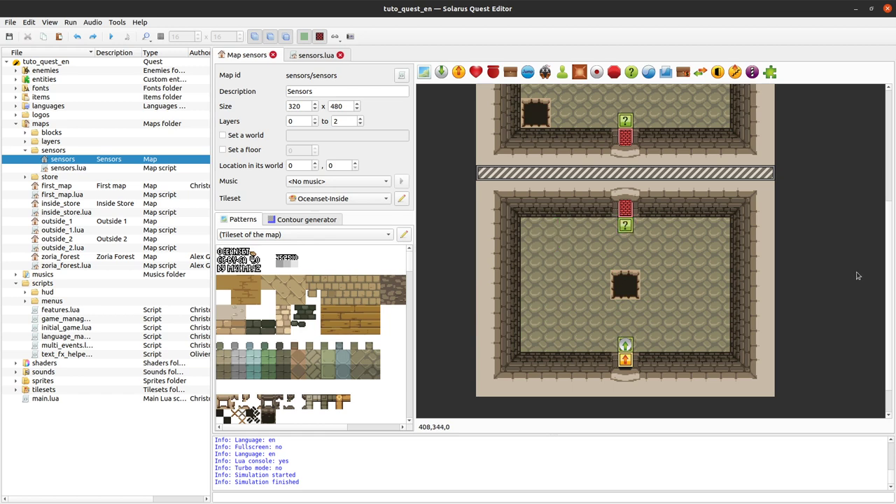